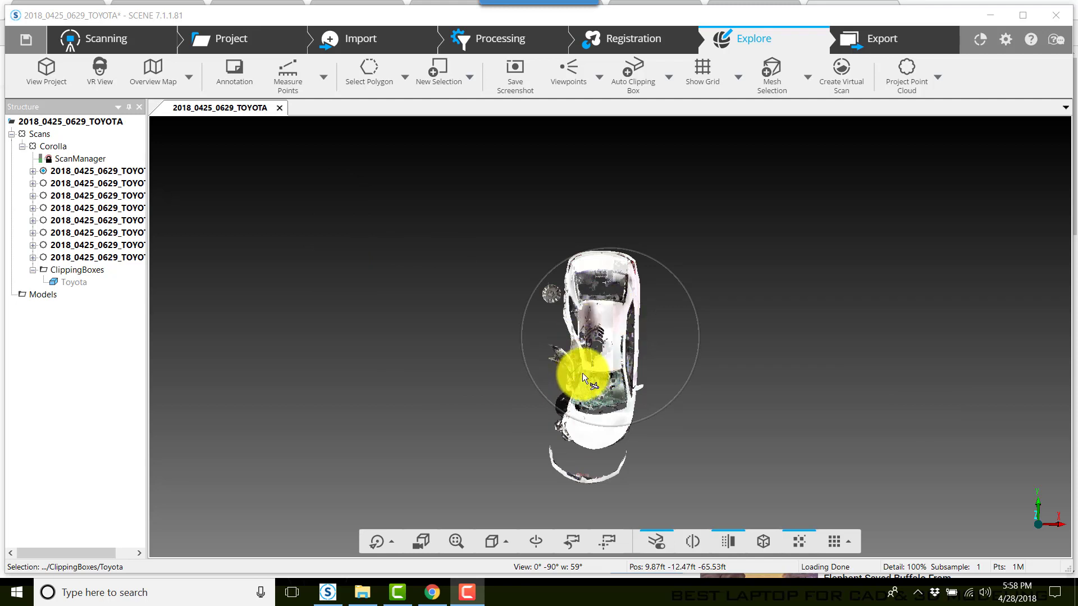
Switch the SCENE view to the predefined Top view looking down on the car
{"action": "left_click", "coordinate": [505, 540]}
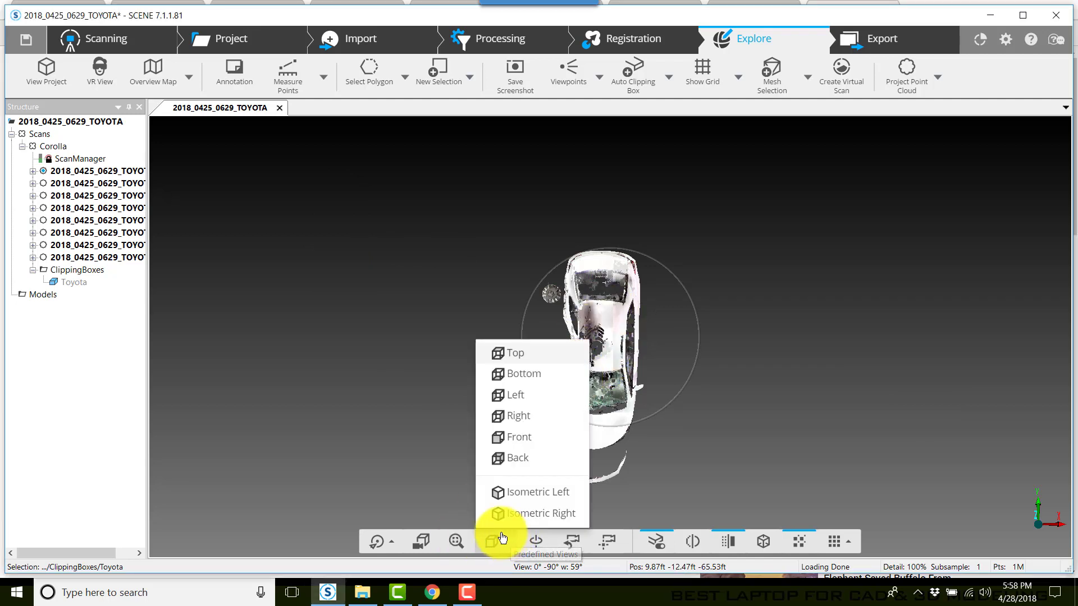
{"action": "left_click", "coordinate": [507, 354]}
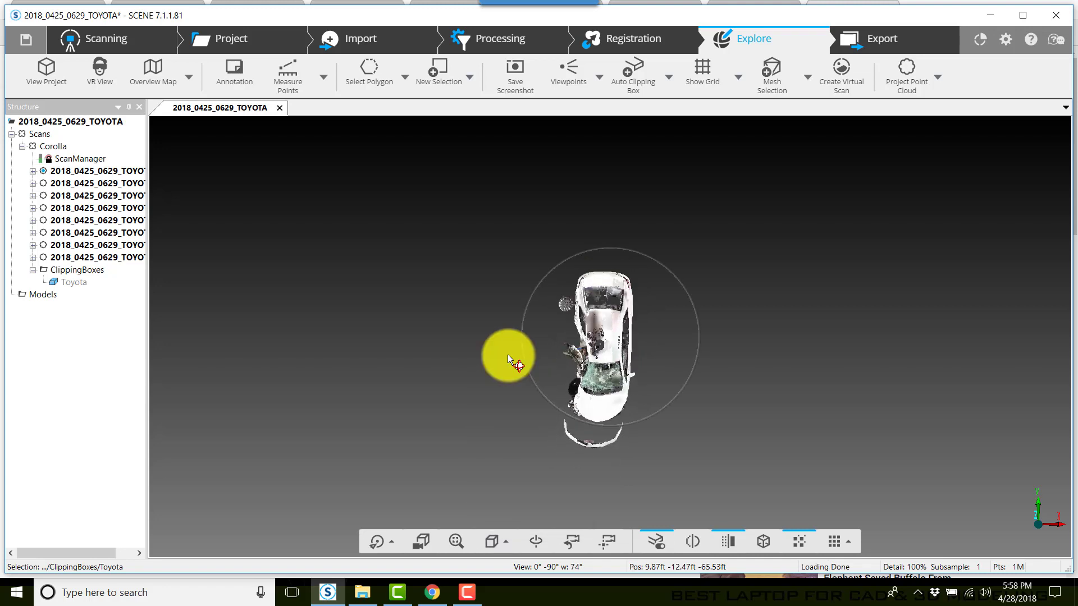
{"action": "left_click", "coordinate": [83, 281]}
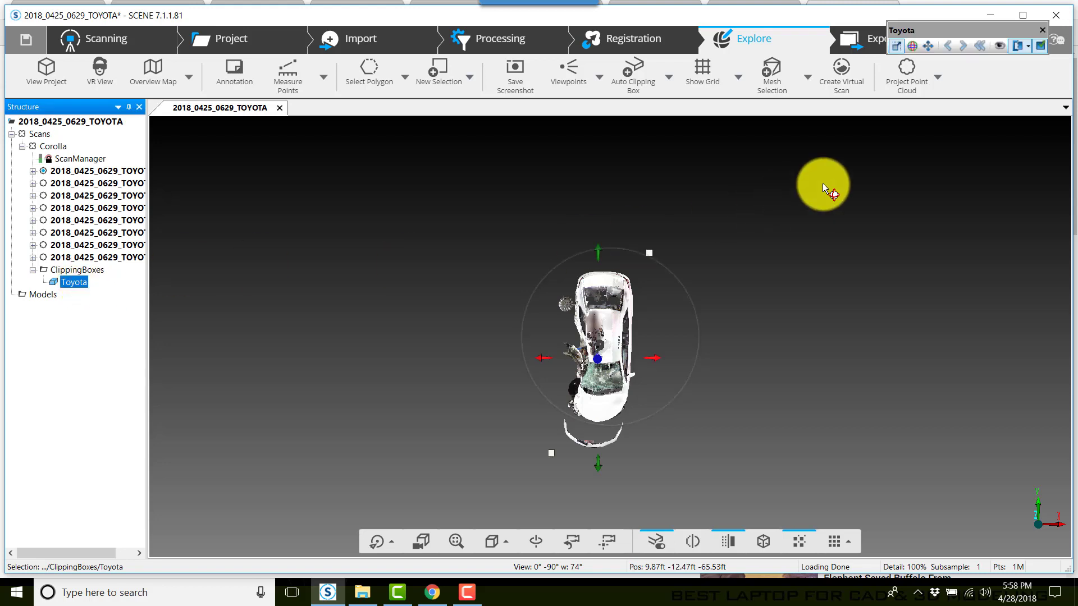
{"action": "left_click", "coordinate": [999, 45]}
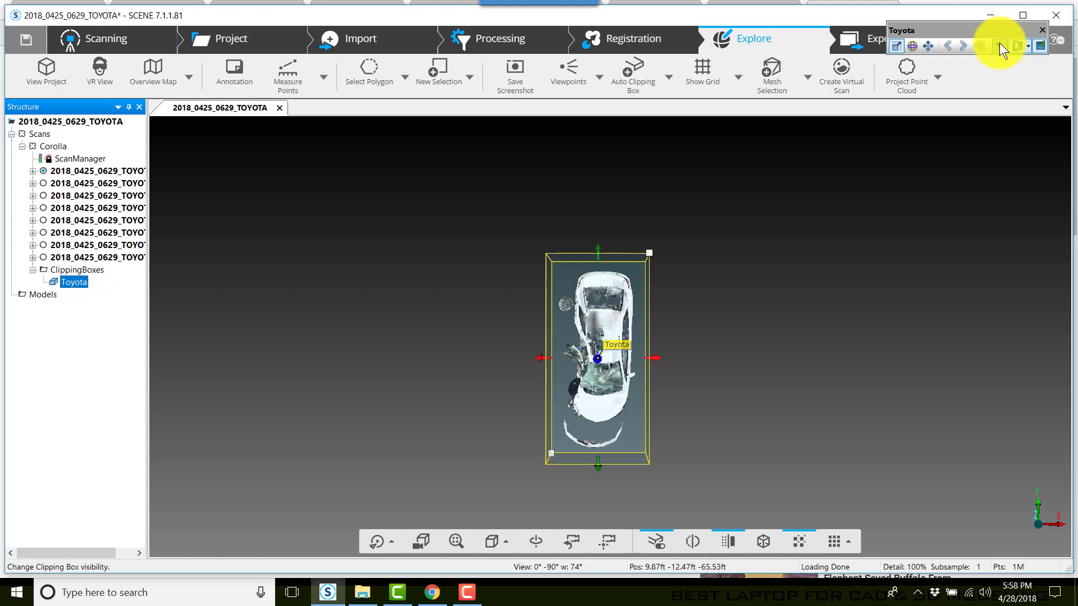
{"action": "left_click", "coordinate": [999, 45]}
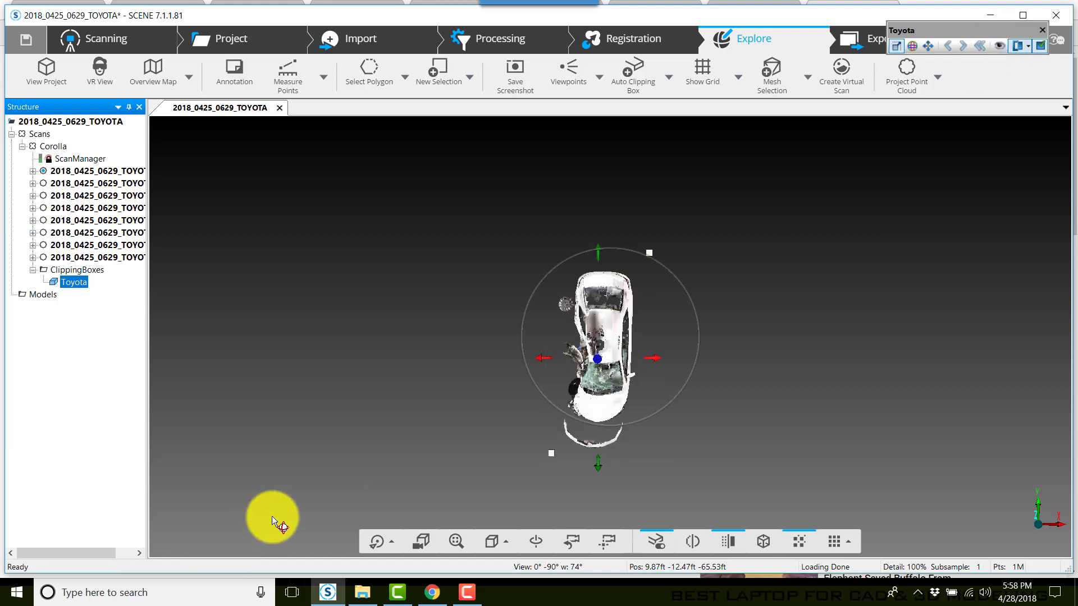
{"action": "left_click_drag", "start_coordinate": [359, 456], "coordinate": [588, 284]}
{"action": "left_click", "coordinate": [999, 45]}
{"action": "left_click_drag", "start_coordinate": [976, 147], "coordinate": [920, 328]}
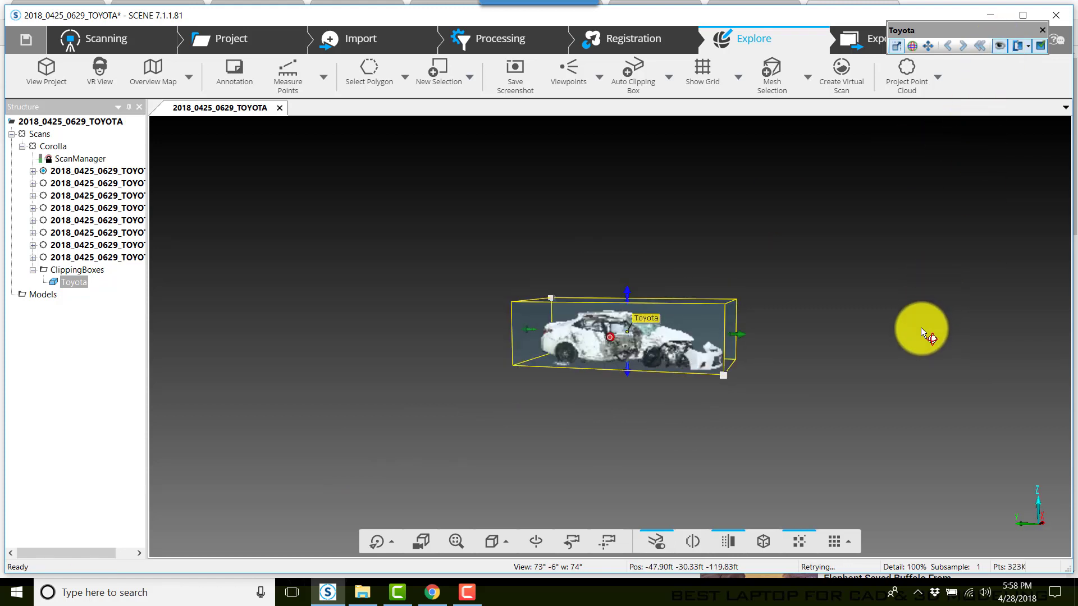
{"action": "left_click", "coordinate": [999, 43]}
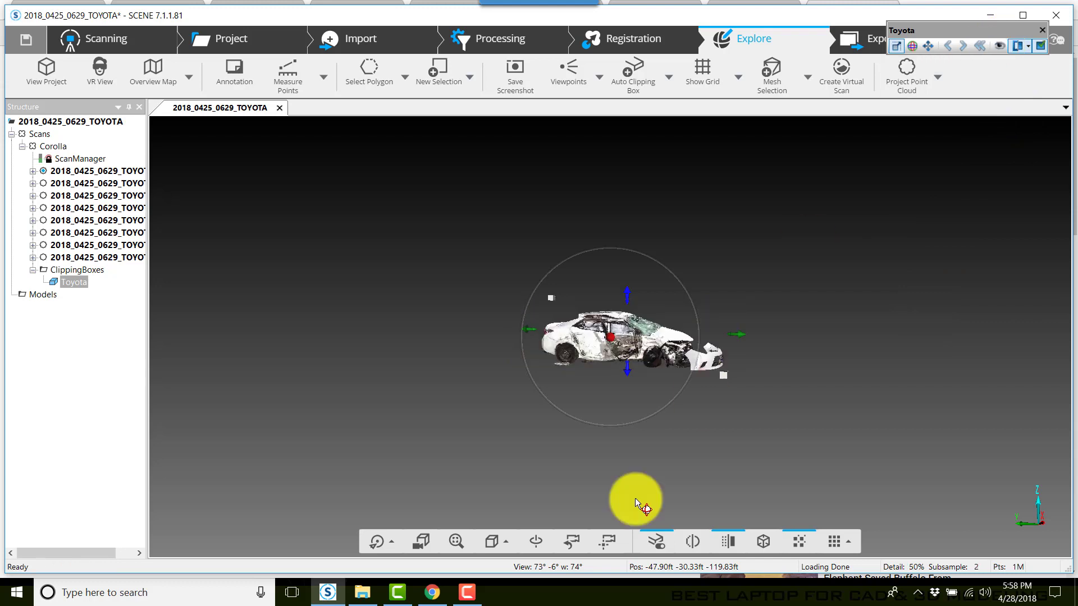
{"action": "left_click", "coordinate": [499, 542]}
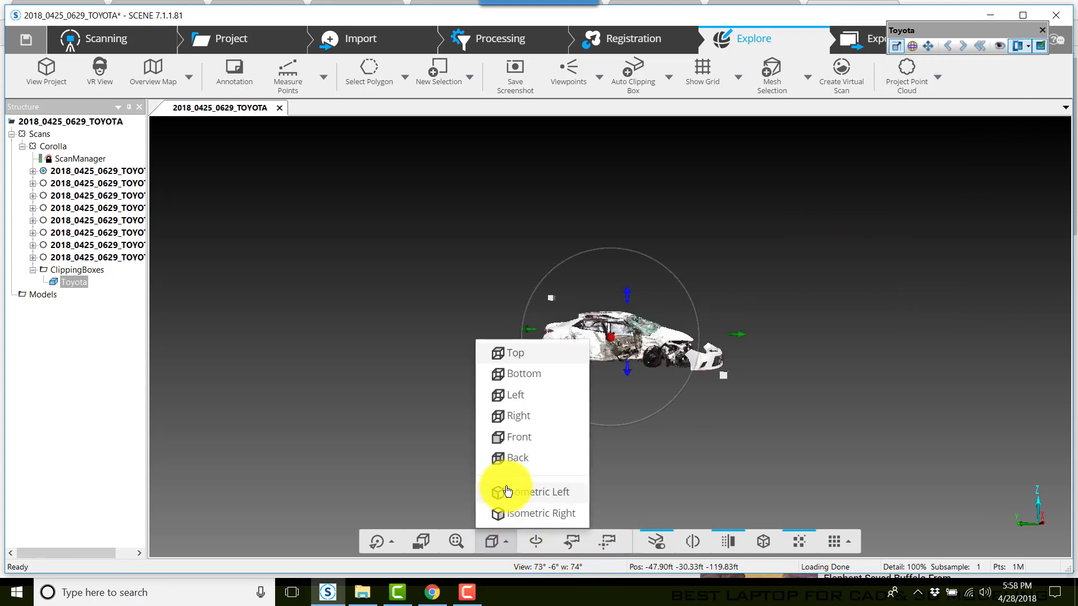
{"action": "left_click", "coordinate": [519, 353]}
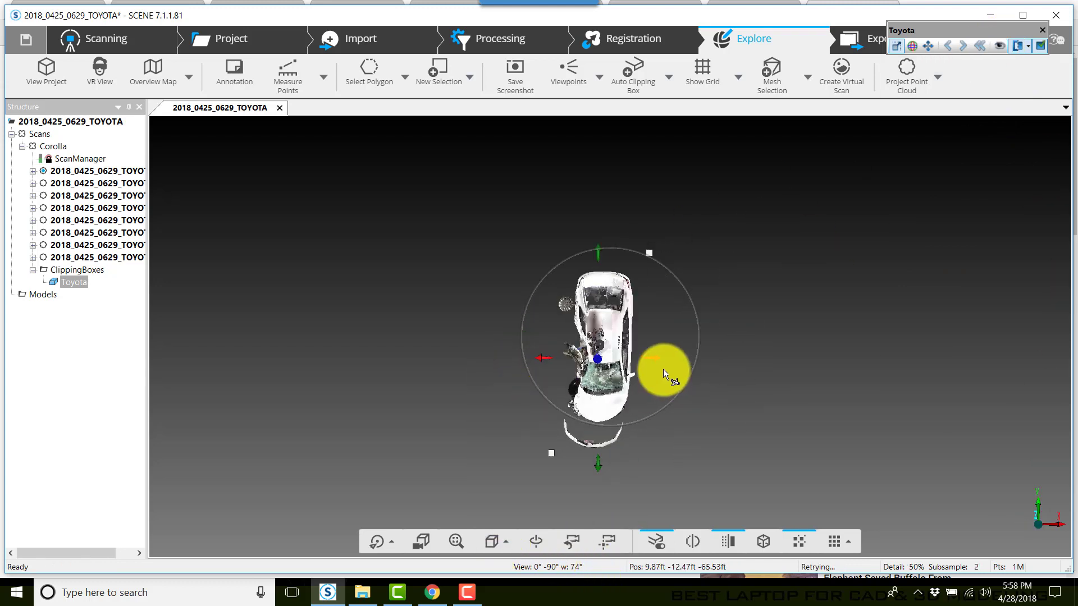
{"action": "left_click", "coordinate": [711, 422]}
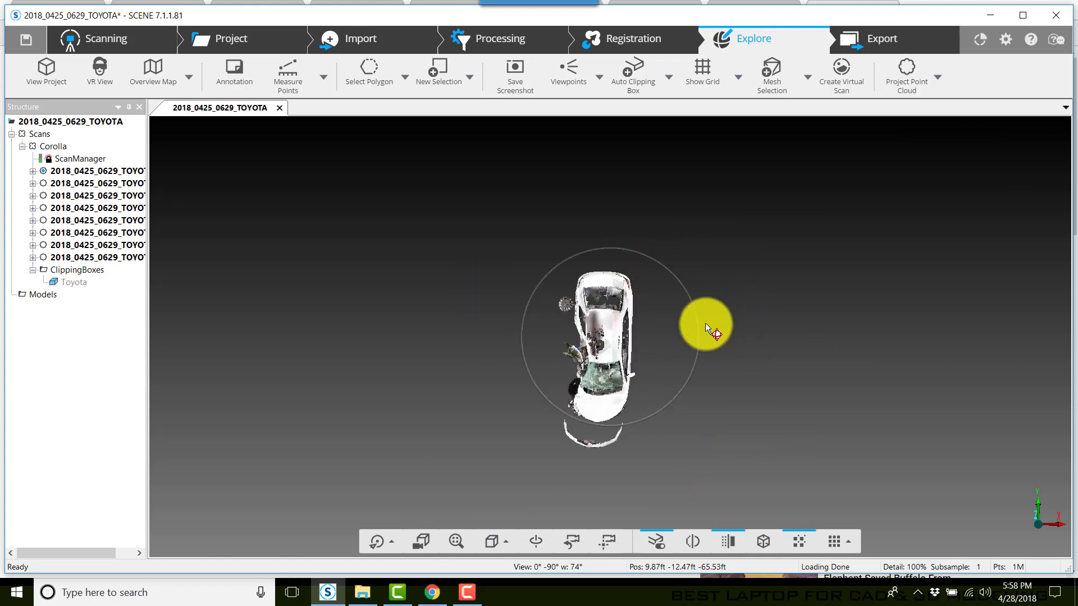
{"action": "right_click", "coordinate": [692, 436]}
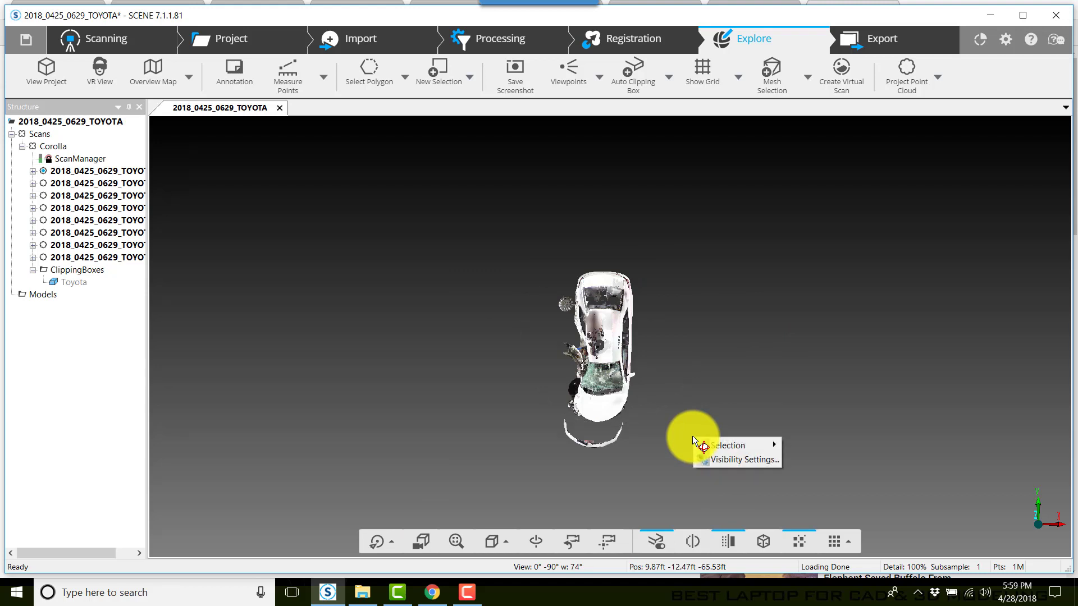
{"action": "left_click", "coordinate": [735, 460]}
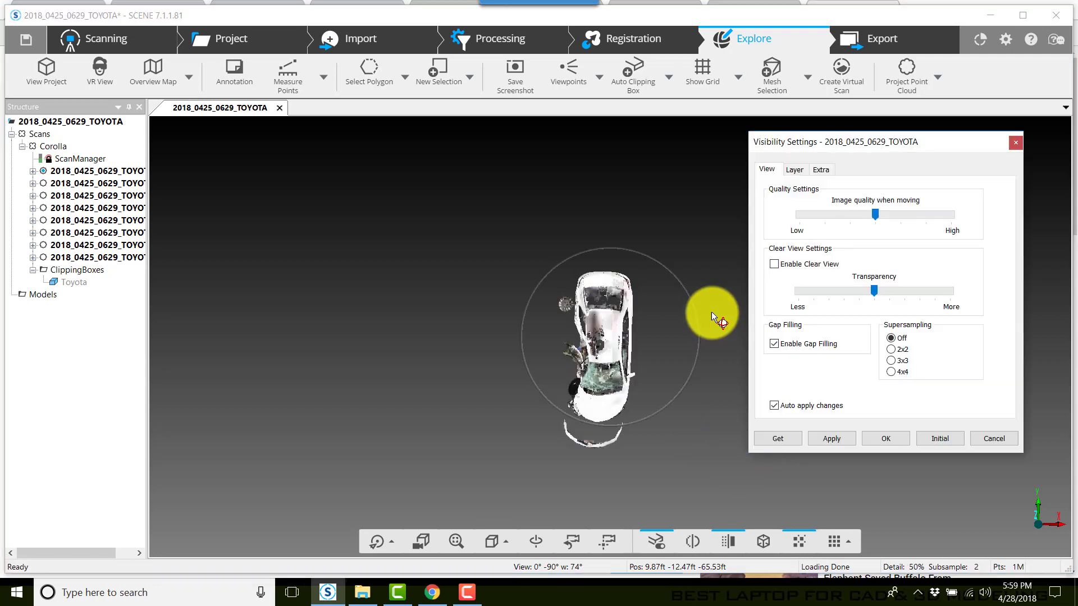
{"action": "left_click", "coordinate": [823, 169]}
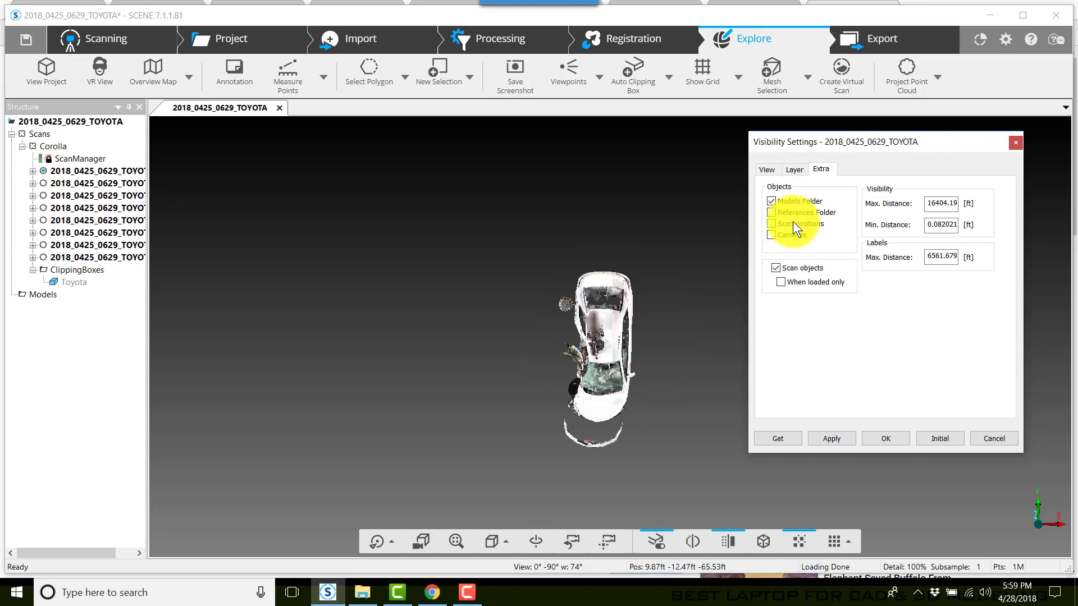
{"action": "left_click", "coordinate": [842, 438]}
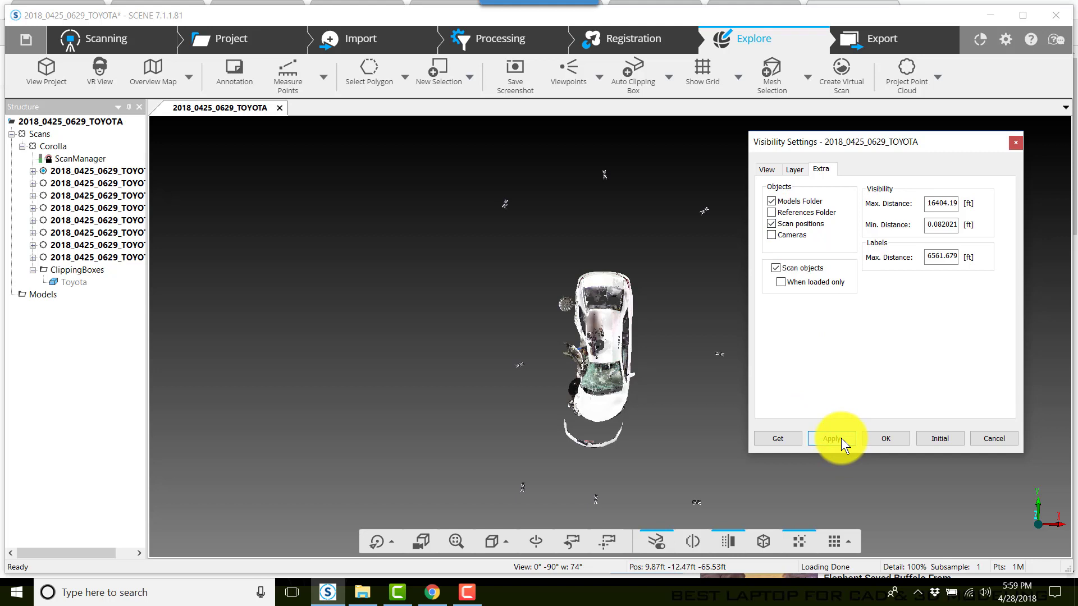
{"action": "left_click", "coordinate": [810, 224]}
{"action": "left_click", "coordinate": [832, 438]}
{"action": "left_click", "coordinate": [886, 439]}
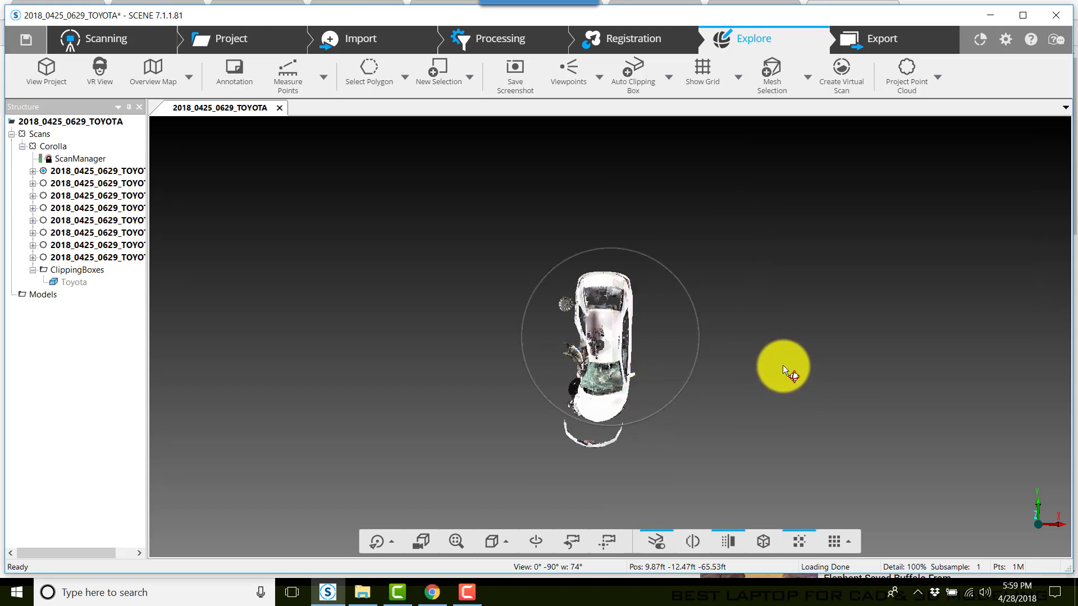
Create an orthophoto of the Toyota box in Imperial Units at 100 pixel/ft, with the scale shown
{"action": "left_click", "coordinate": [981, 38]}
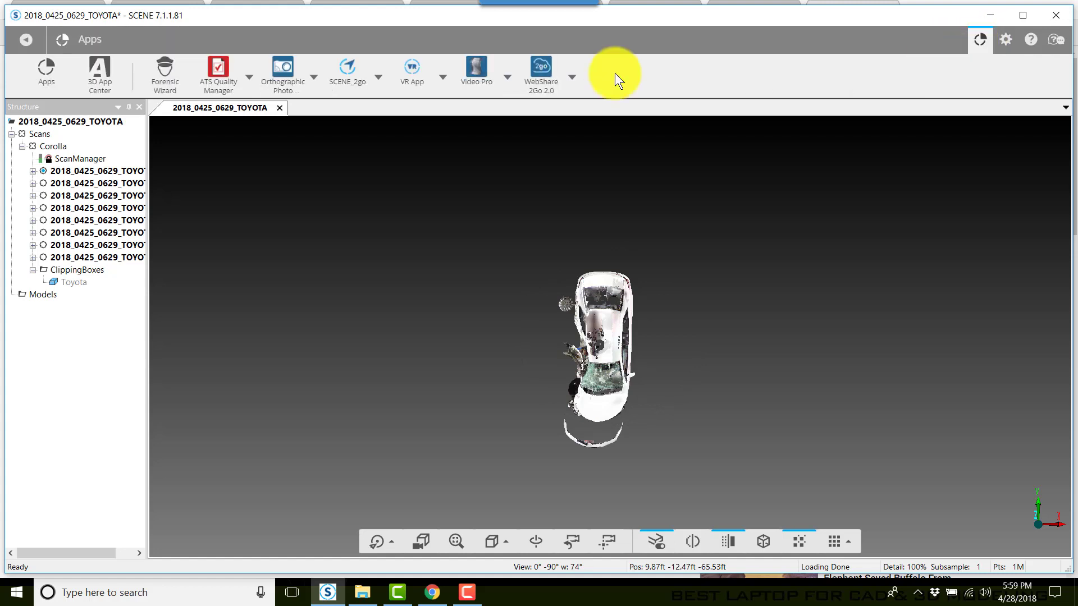
{"action": "left_click", "coordinate": [299, 81]}
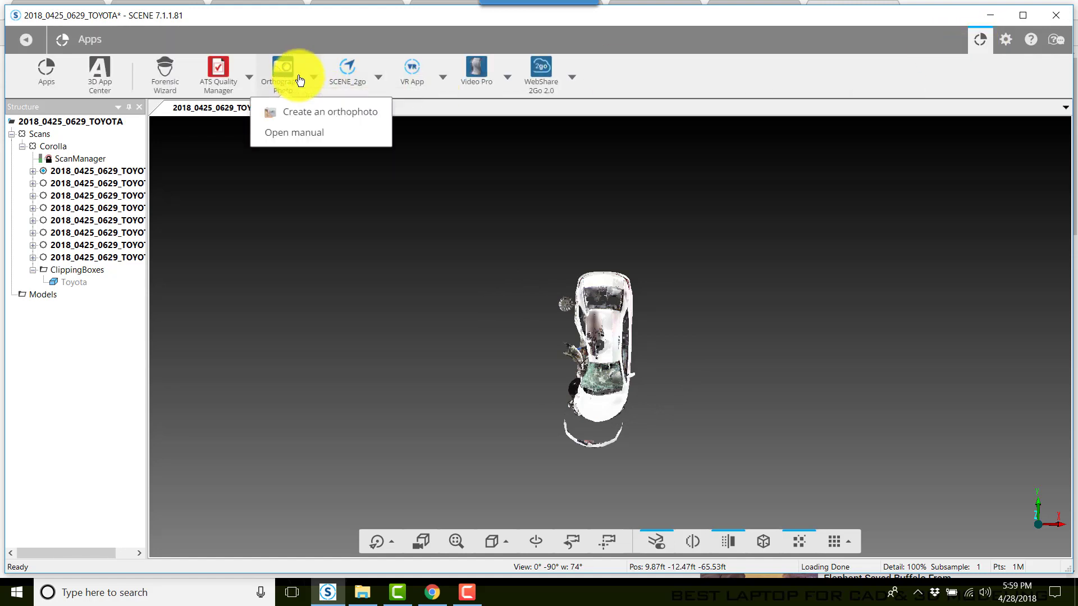
{"action": "left_click", "coordinate": [310, 118]}
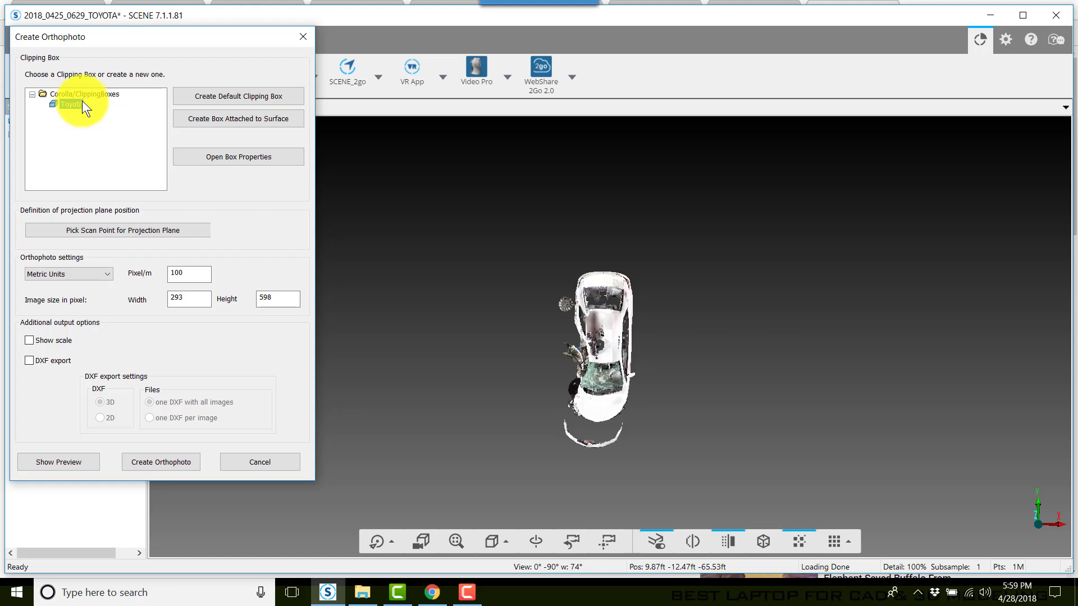
{"action": "left_click", "coordinate": [96, 273]}
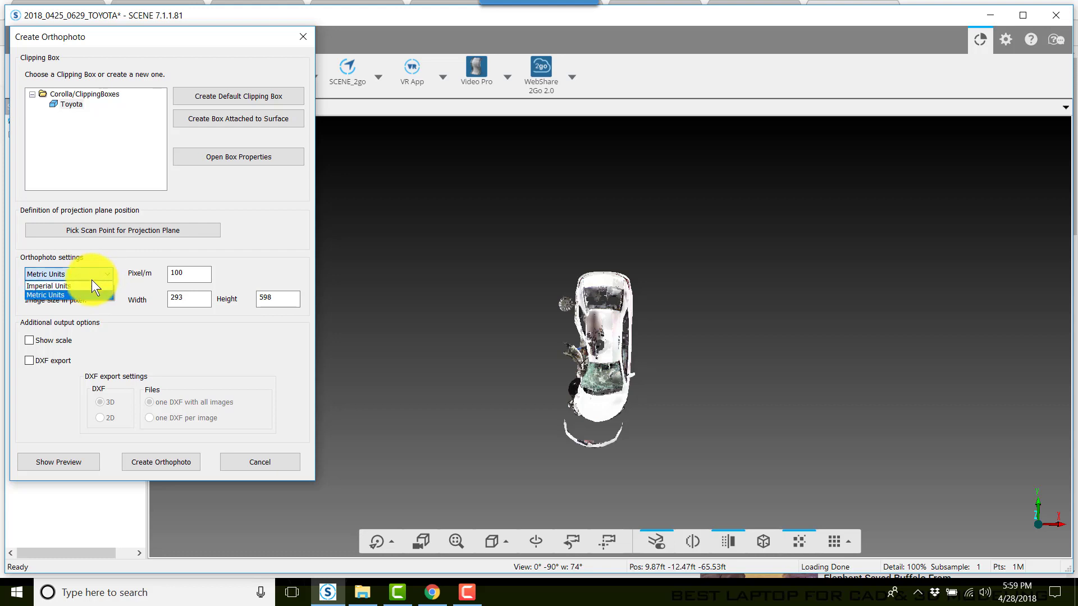
{"action": "left_click", "coordinate": [90, 286]}
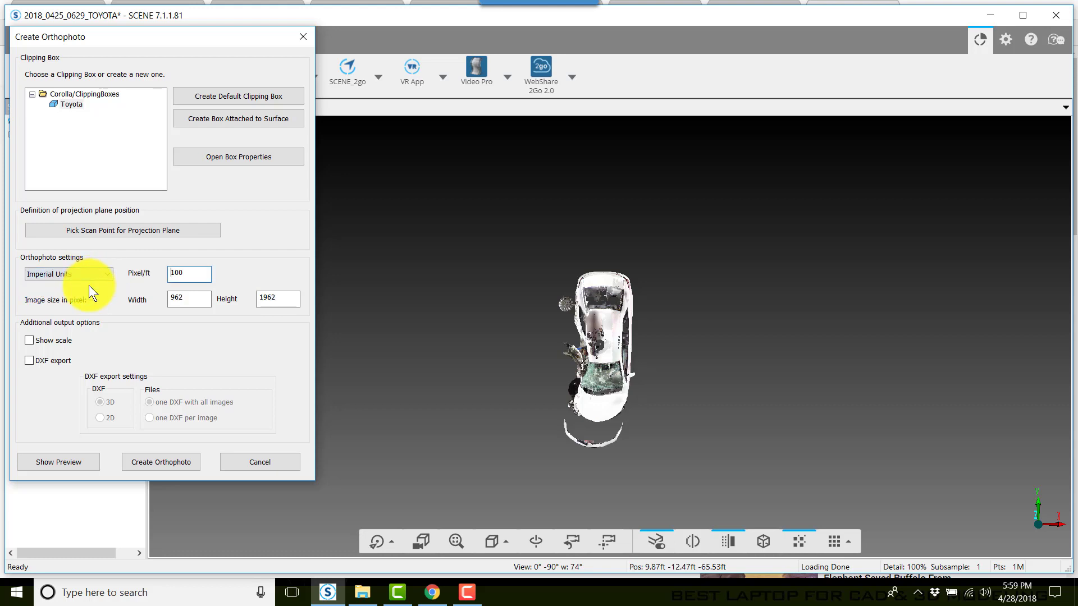
{"action": "left_click", "coordinate": [44, 340]}
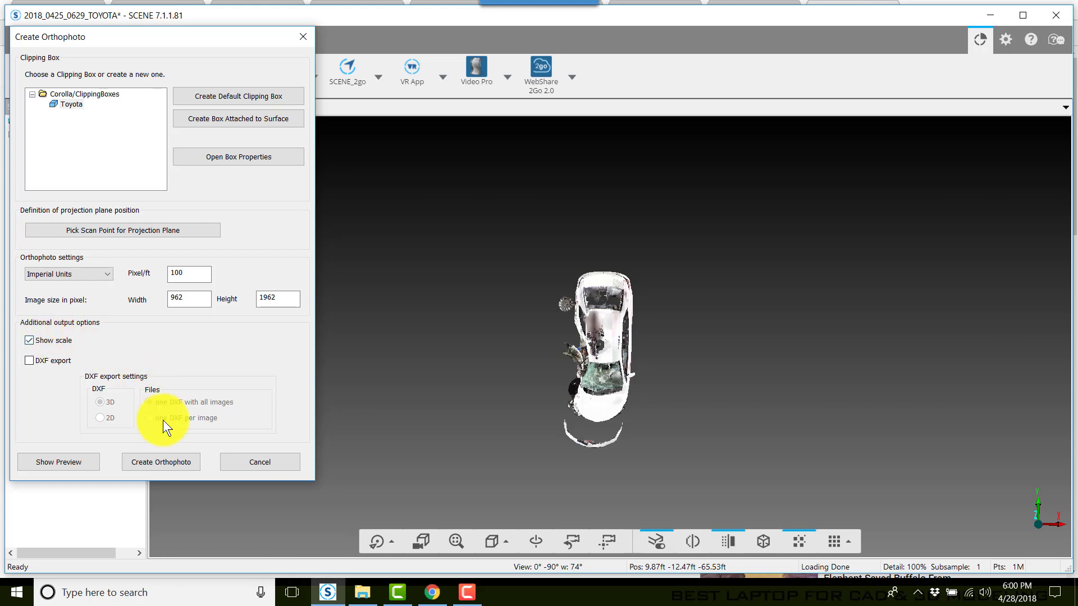
Choose the 2018_0425_0629_TOYOTA project folder as the orthophoto's save location
{"action": "left_click", "coordinate": [169, 461]}
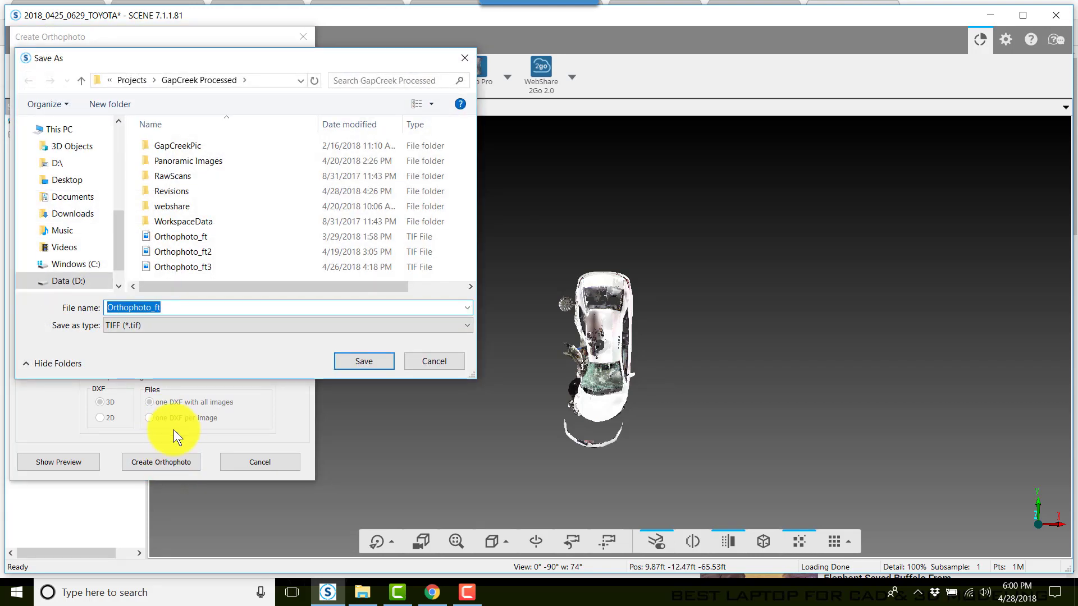
{"action": "left_click", "coordinate": [136, 82]}
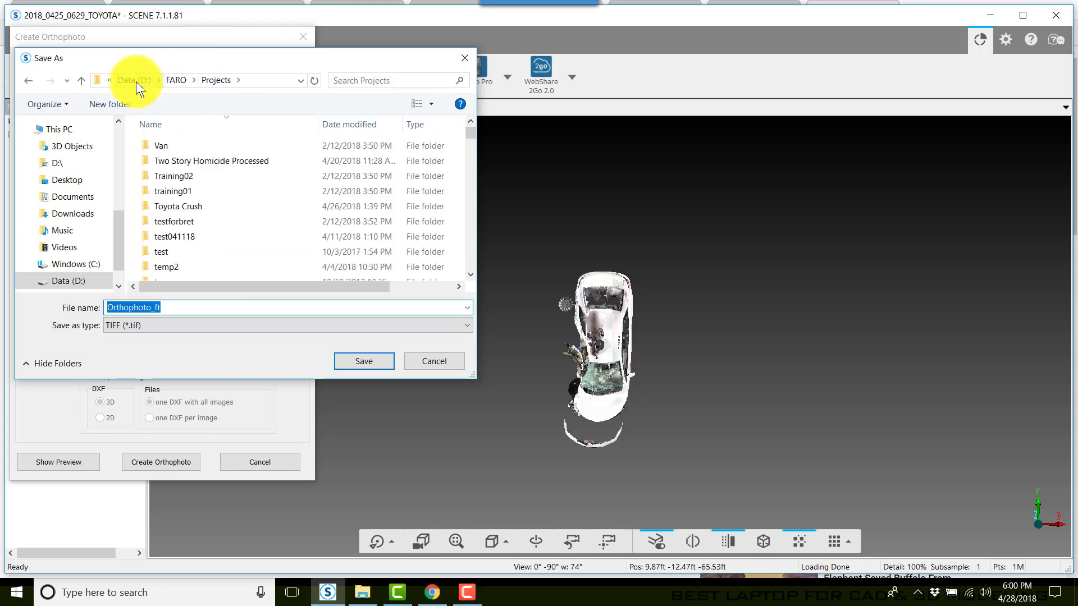
{"action": "left_click", "coordinate": [342, 125]}
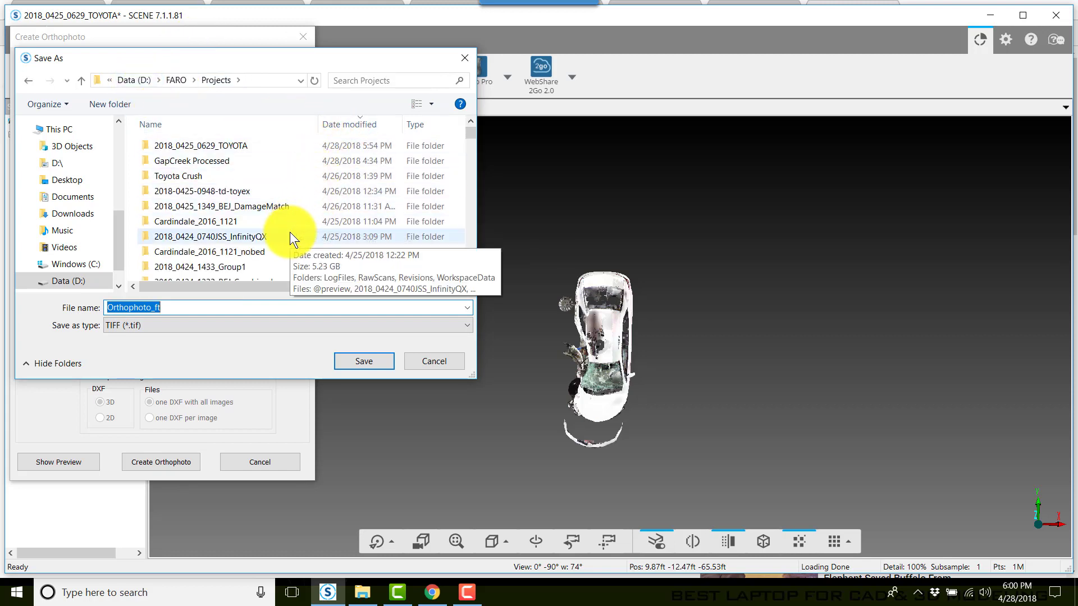
{"action": "double_click", "coordinate": [238, 144]}
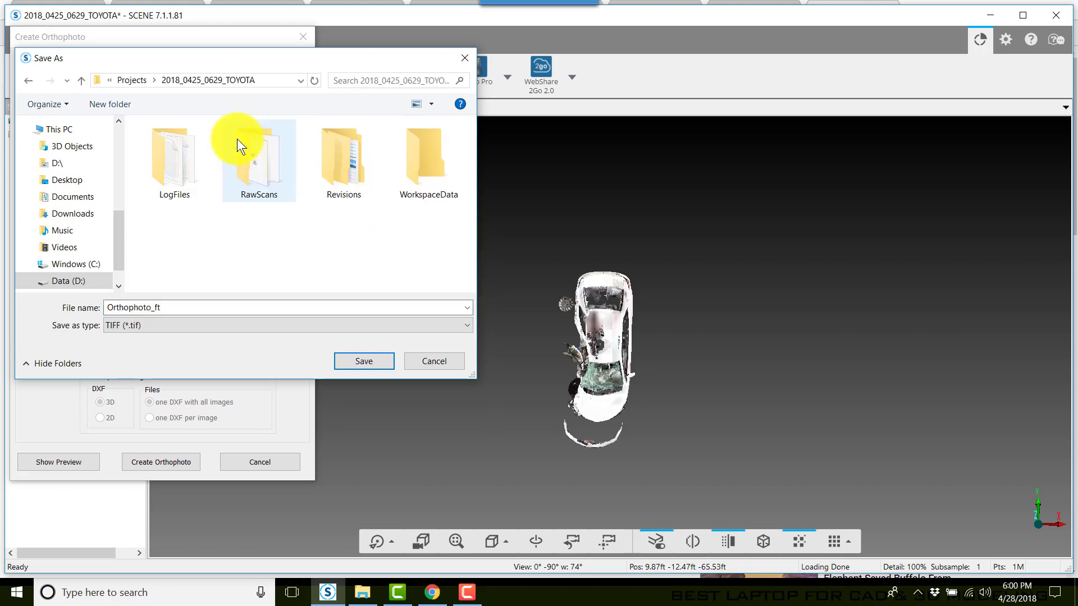
Name the file 'Toyota Orthophoto_ft', keep TIFF (*.tif) format, and save it
{"action": "double_click", "coordinate": [180, 307]}
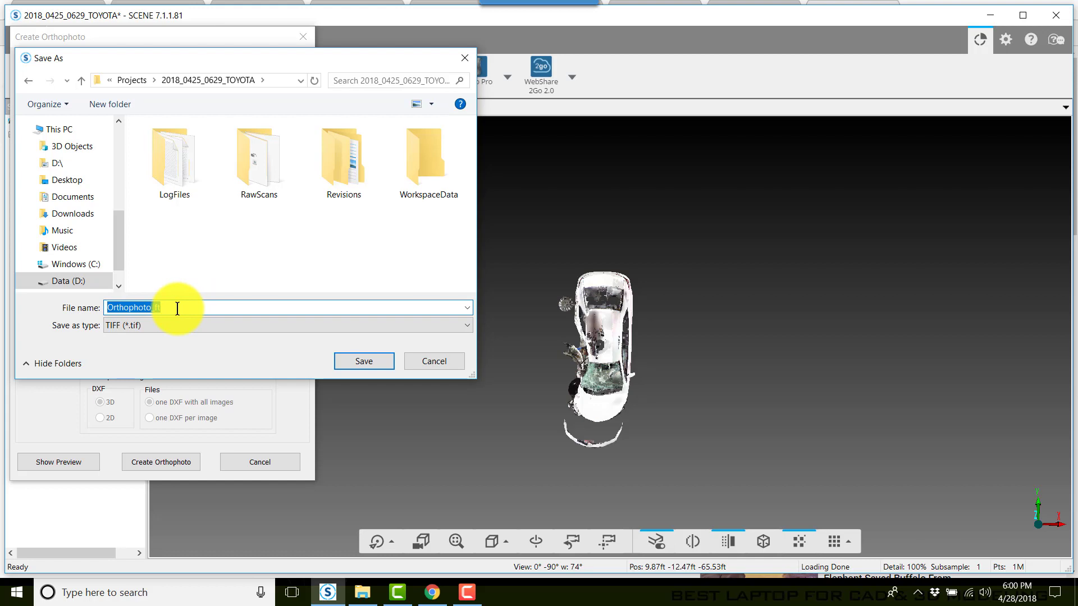
{"action": "key", "text": "End"}
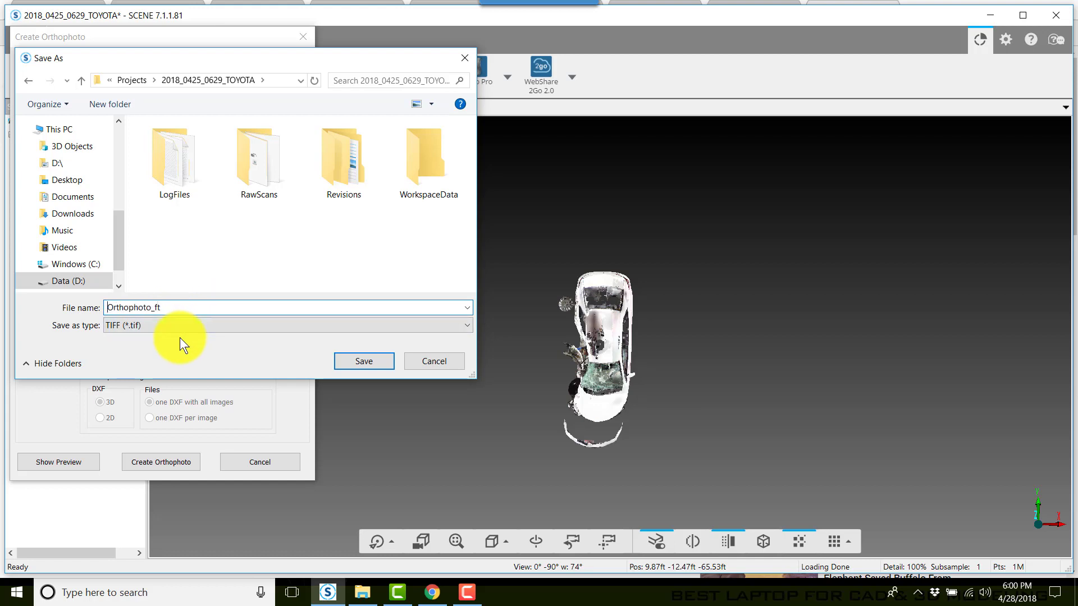
{"action": "type", "text": "Toy"}
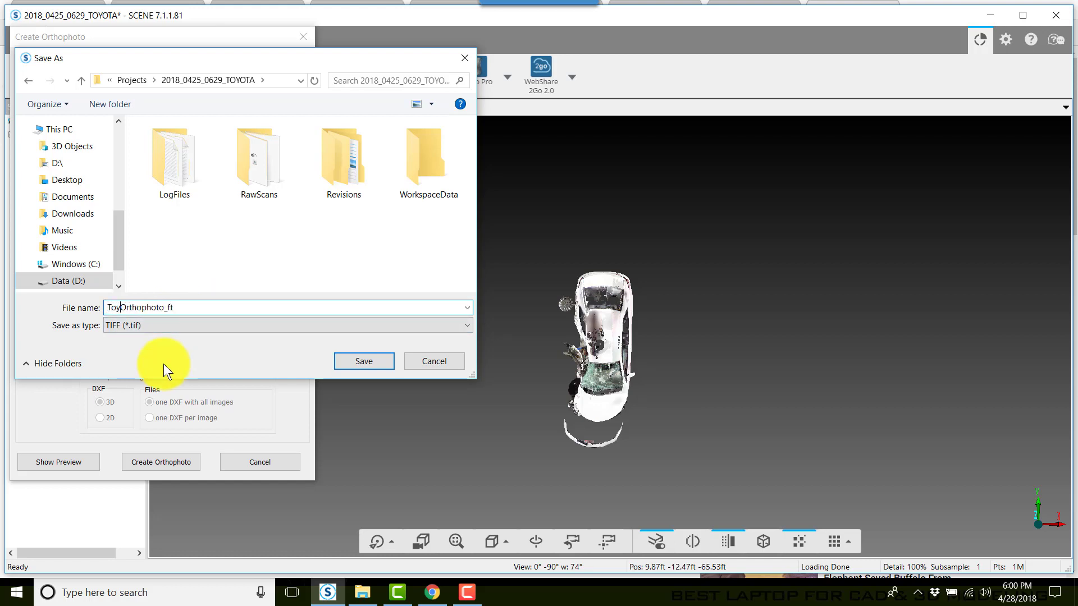
{"action": "type", "text": "ota"}
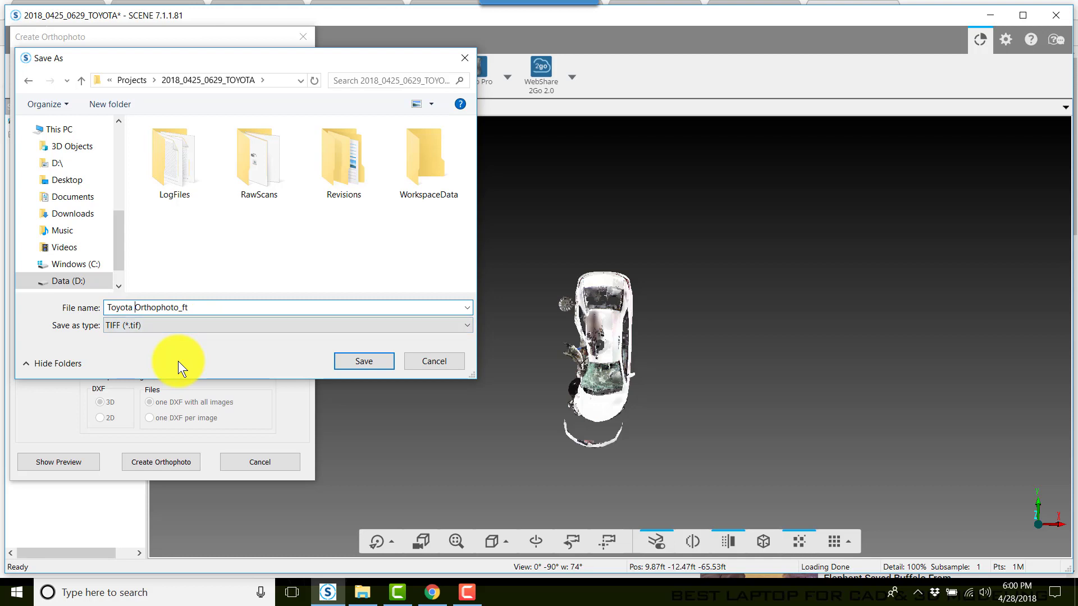
{"action": "left_click", "coordinate": [380, 359]}
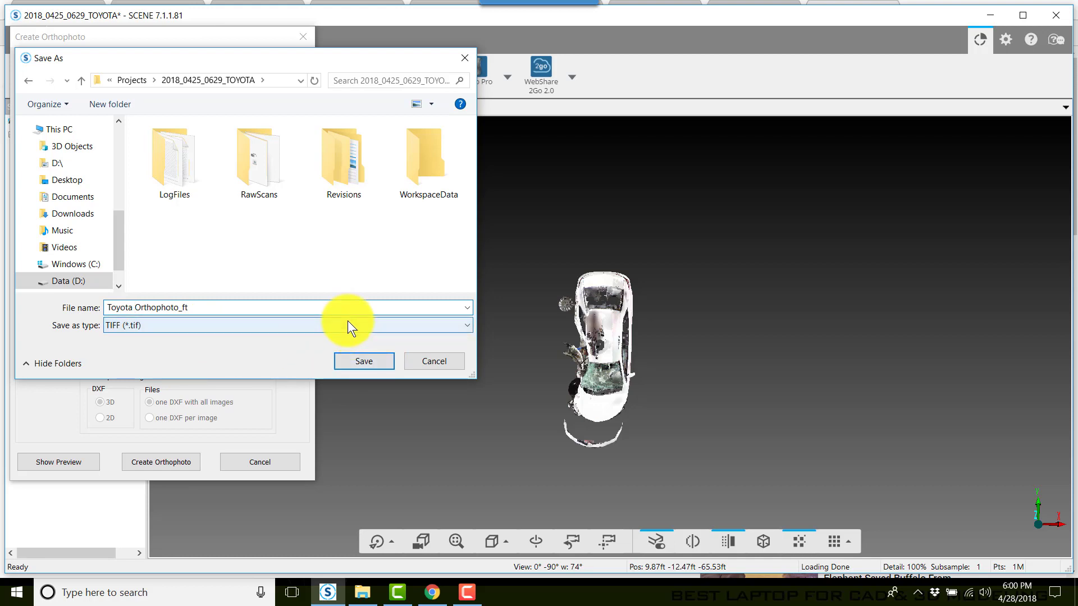
{"action": "left_click", "coordinate": [348, 323]}
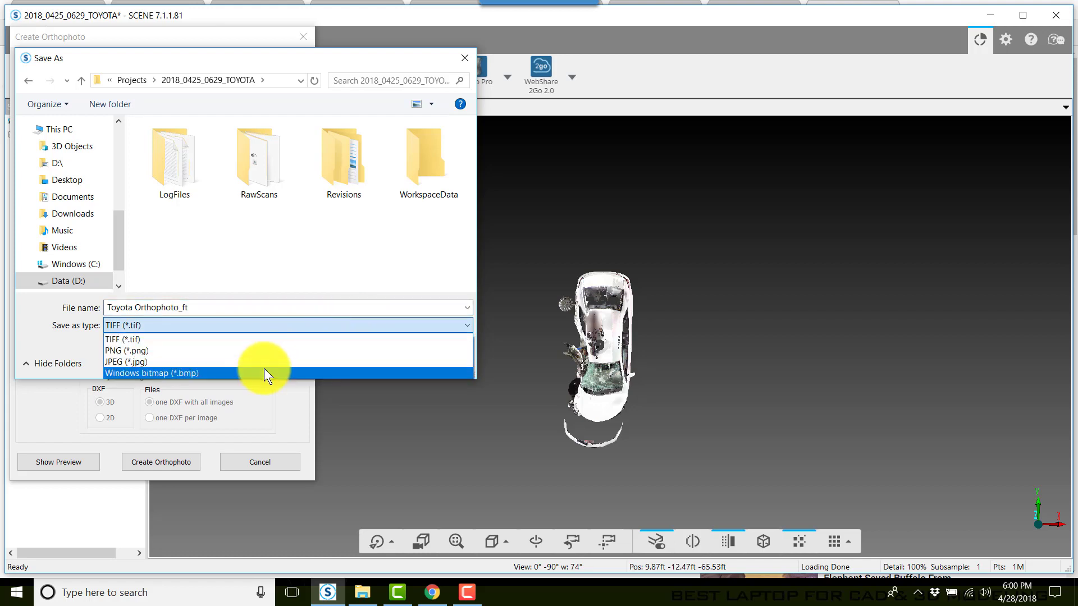
{"action": "left_click", "coordinate": [254, 341]}
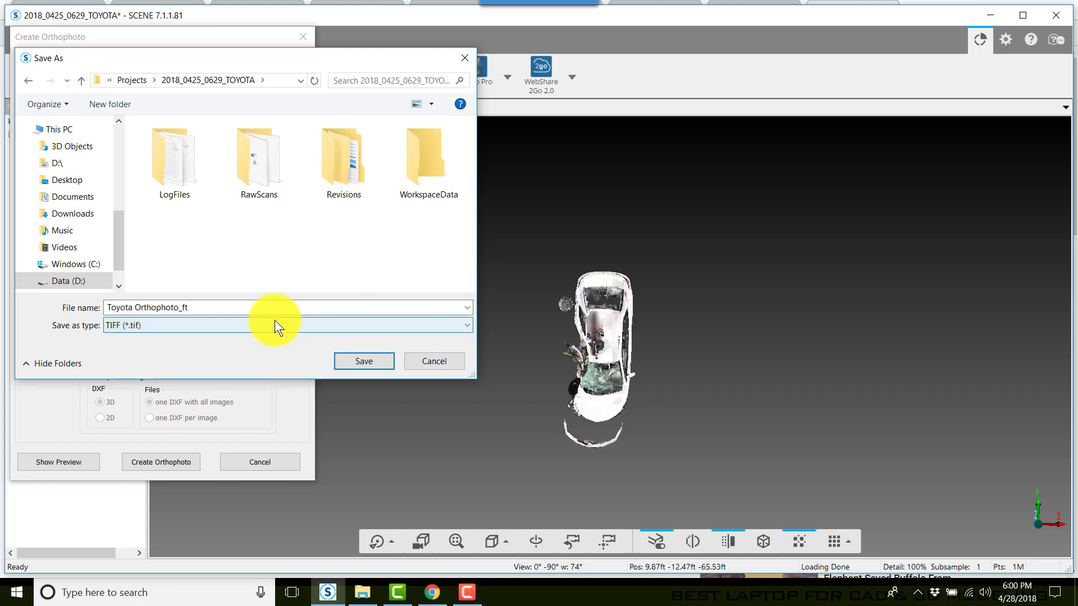
{"action": "left_click", "coordinate": [357, 361]}
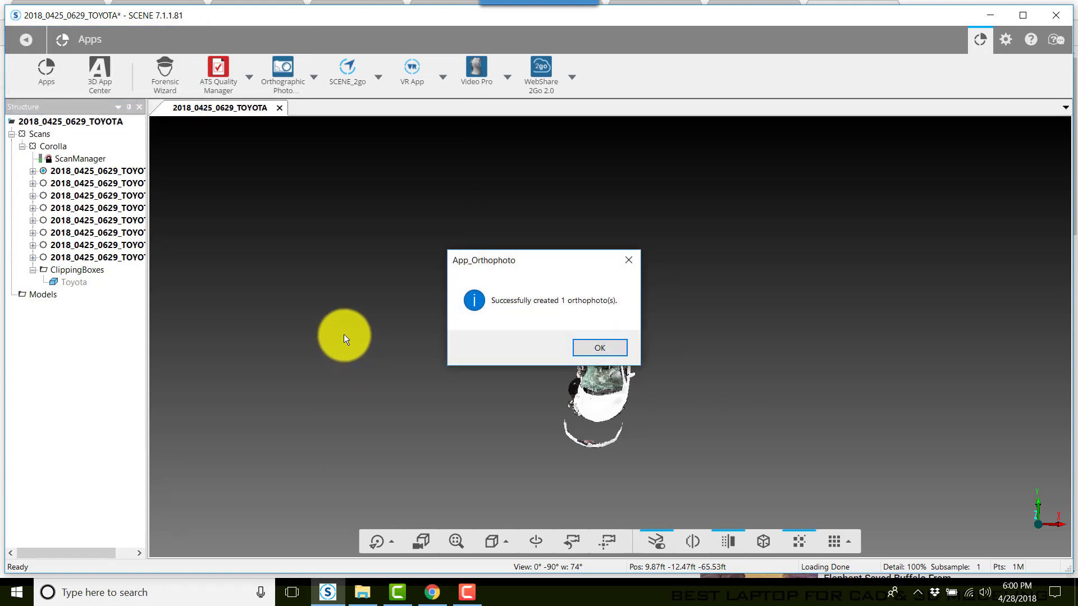
Dismiss the App_Orthophoto success message and go to the Project overview page
{"action": "left_click", "coordinate": [591, 347]}
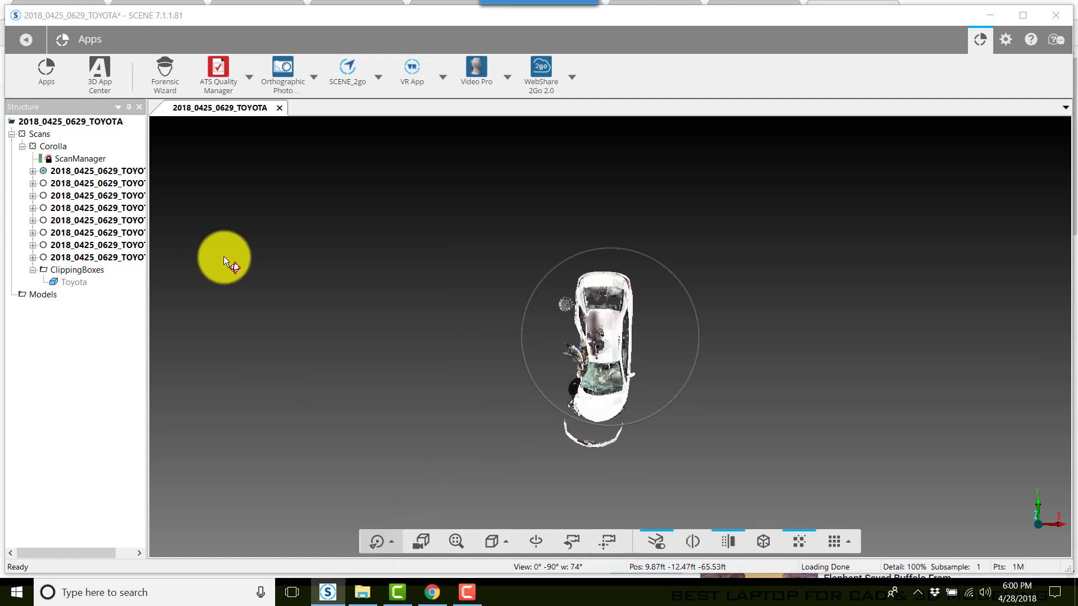
{"action": "left_click", "coordinate": [26, 39]}
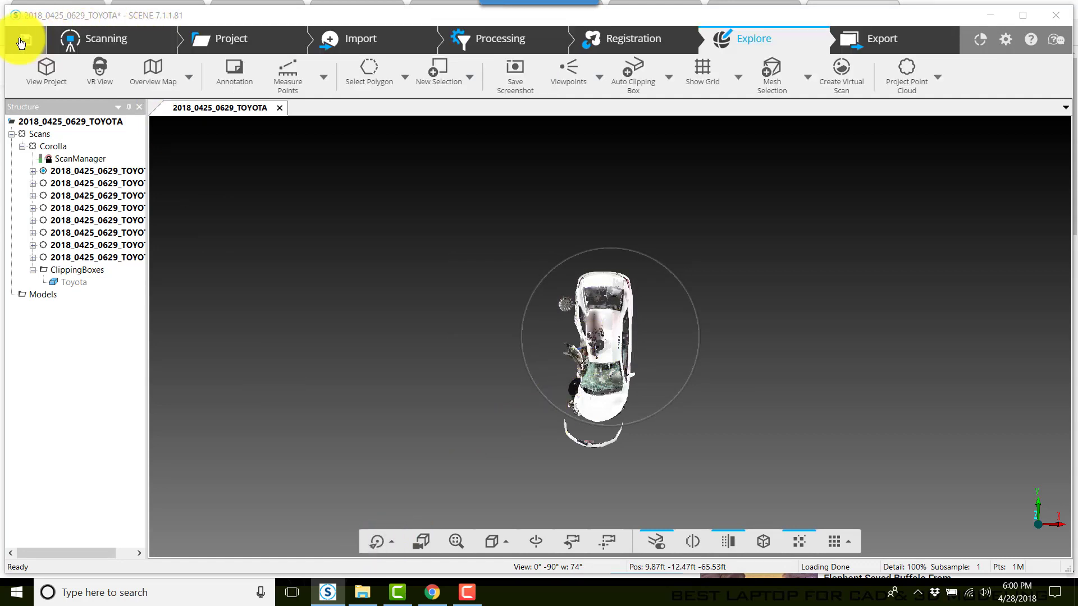
{"action": "left_click", "coordinate": [224, 44]}
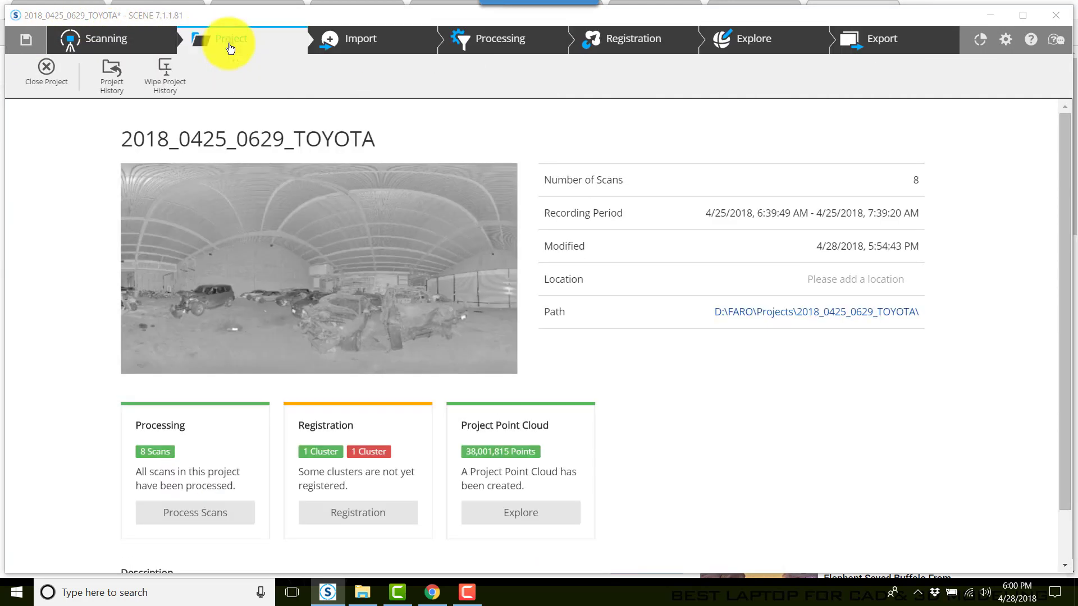
Open the project folder, preview Toyota Orthophoto_ft in Photos, then close the viewer
{"action": "left_click", "coordinate": [828, 312]}
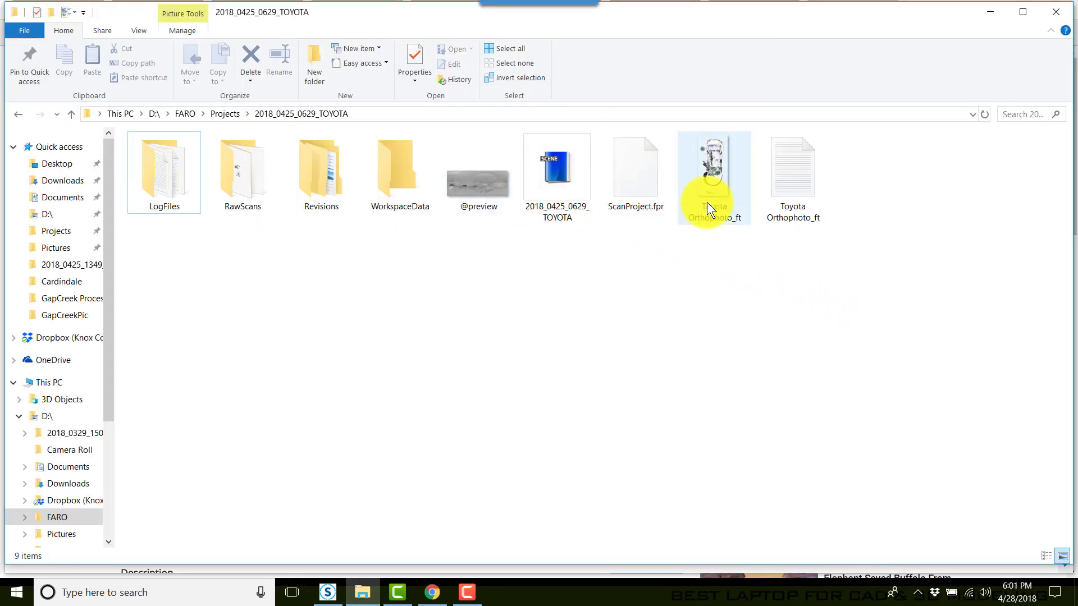
{"action": "double_click", "coordinate": [725, 189]}
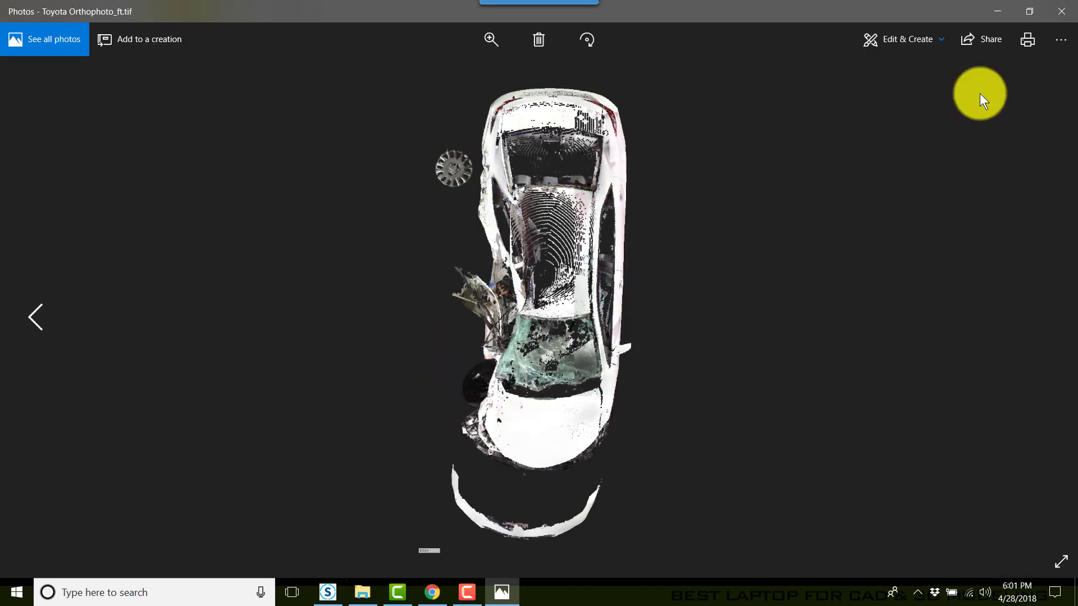
{"action": "left_click", "coordinate": [1066, 7]}
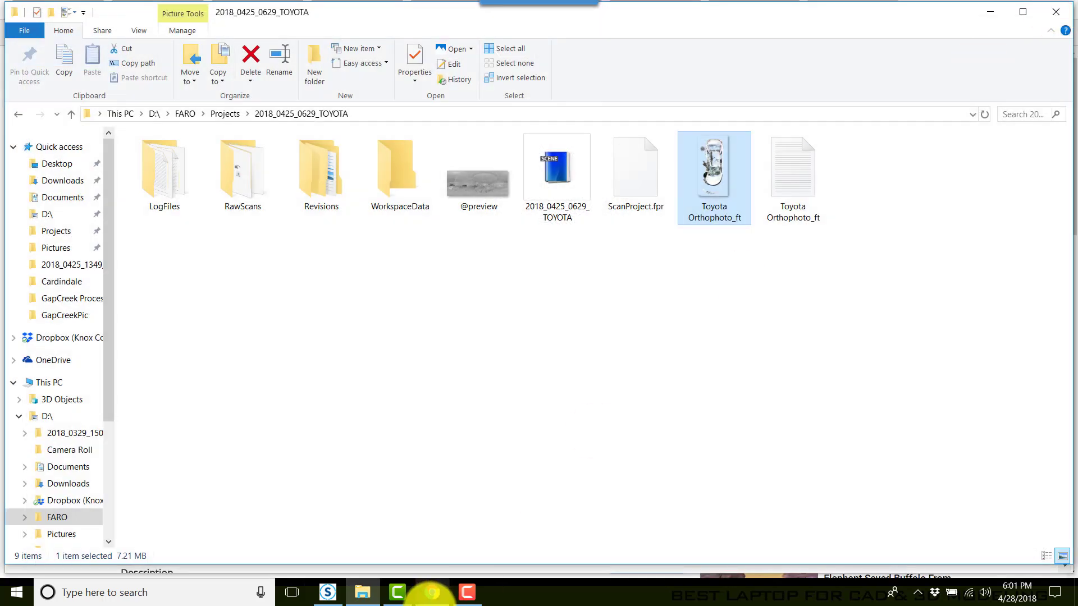
Minimize Explorer and SCENE, launch FARO Zone 3D 2018, and start a New drawing
{"action": "left_click", "coordinate": [990, 12]}
{"action": "left_click", "coordinate": [991, 12]}
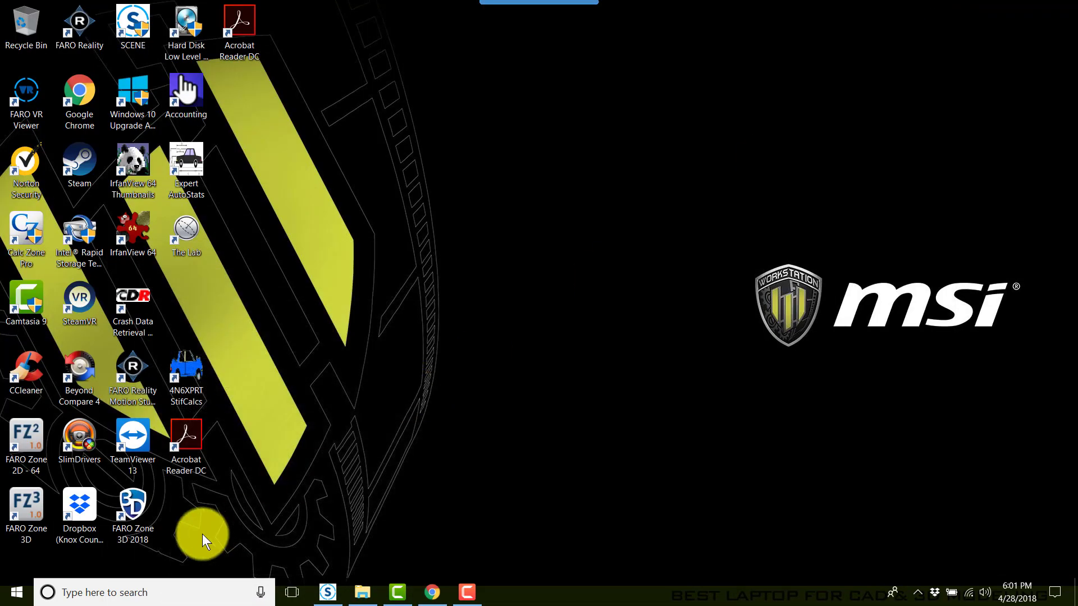
{"action": "double_click", "coordinate": [141, 508]}
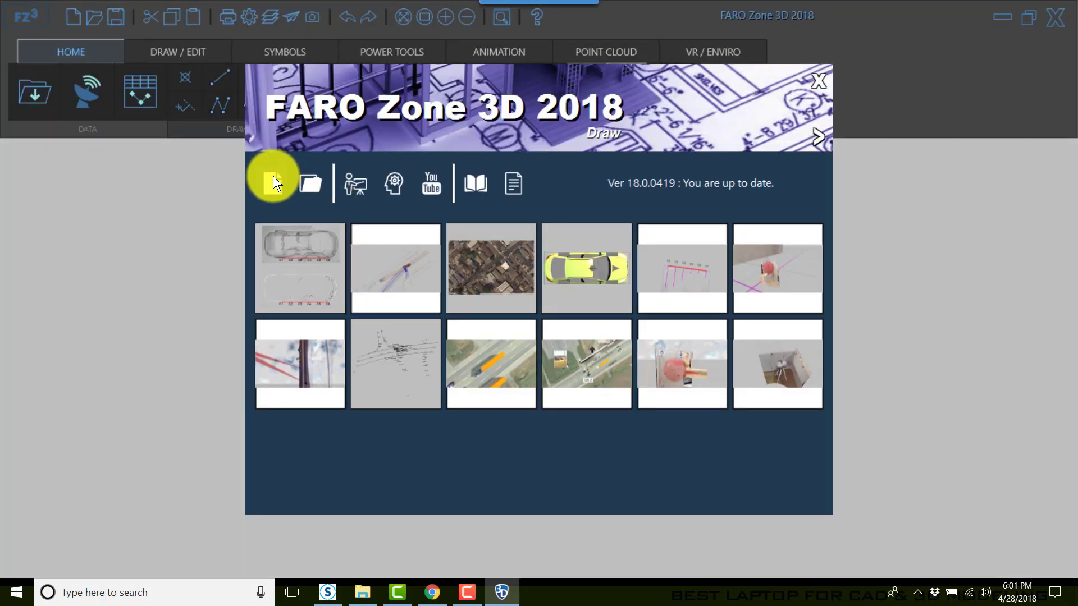
{"action": "left_click", "coordinate": [274, 182]}
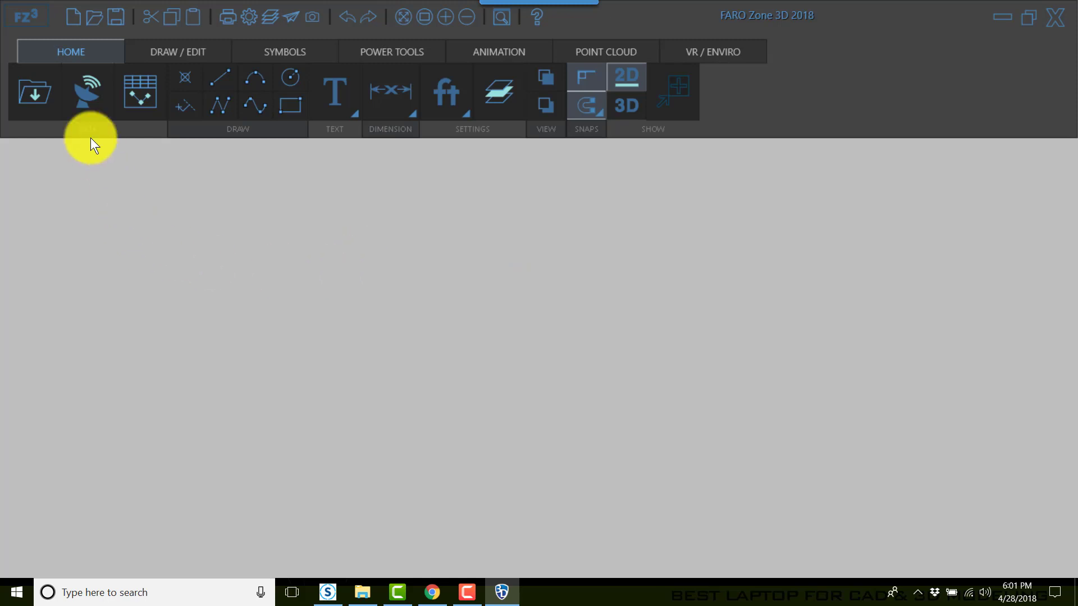
Import Toyota Orthophoto_ft as a SCENE TIFF from D:\FARO\Projects\2018_0425_0629_TOYOTA
{"action": "left_click", "coordinate": [36, 70]}
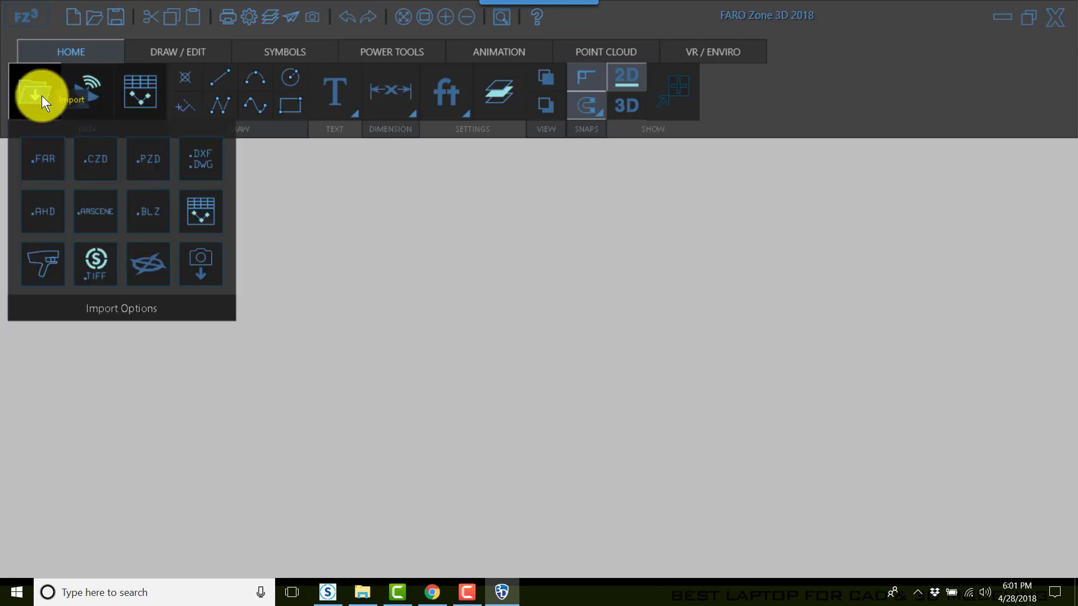
{"action": "left_click", "coordinate": [94, 263]}
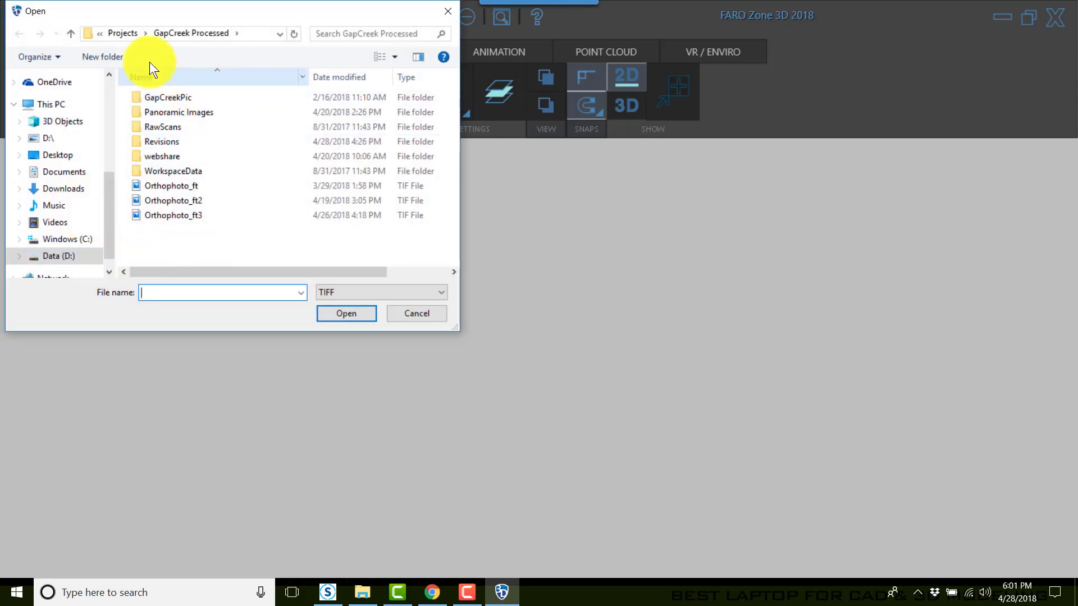
{"action": "left_click", "coordinate": [123, 33]}
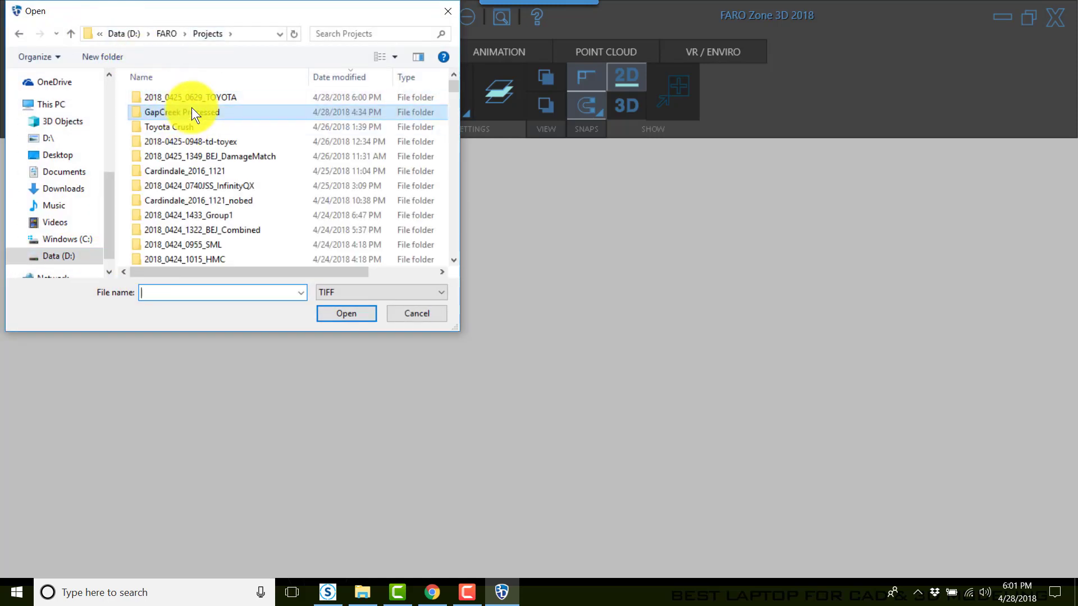
{"action": "double_click", "coordinate": [163, 97]}
{"action": "double_click", "coordinate": [169, 204]}
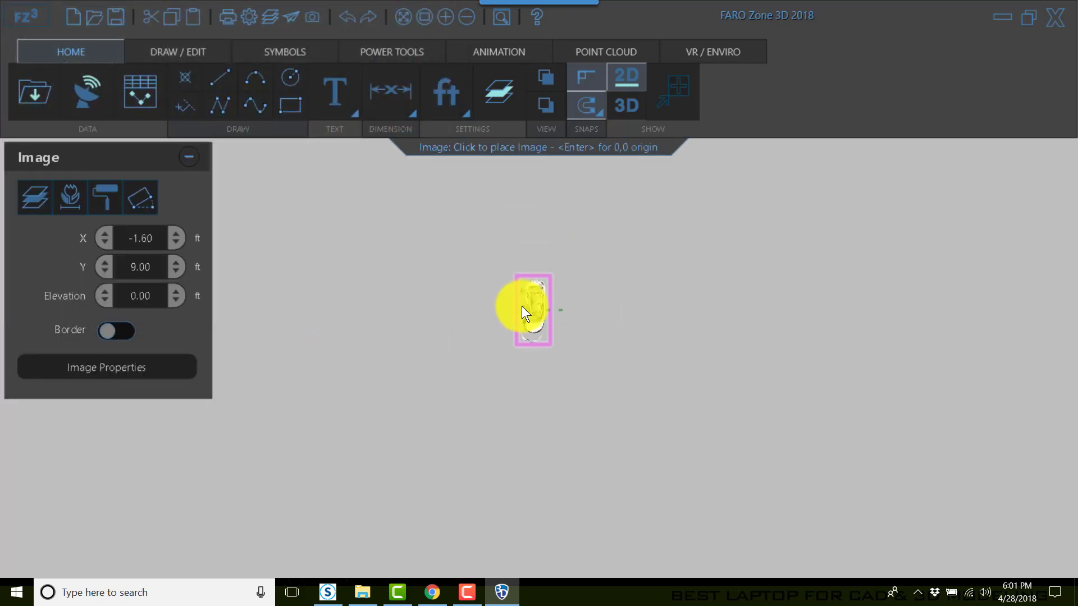
Place the orthophoto in the drawing at position X 0, Y 0
{"action": "left_click", "coordinate": [516, 305]}
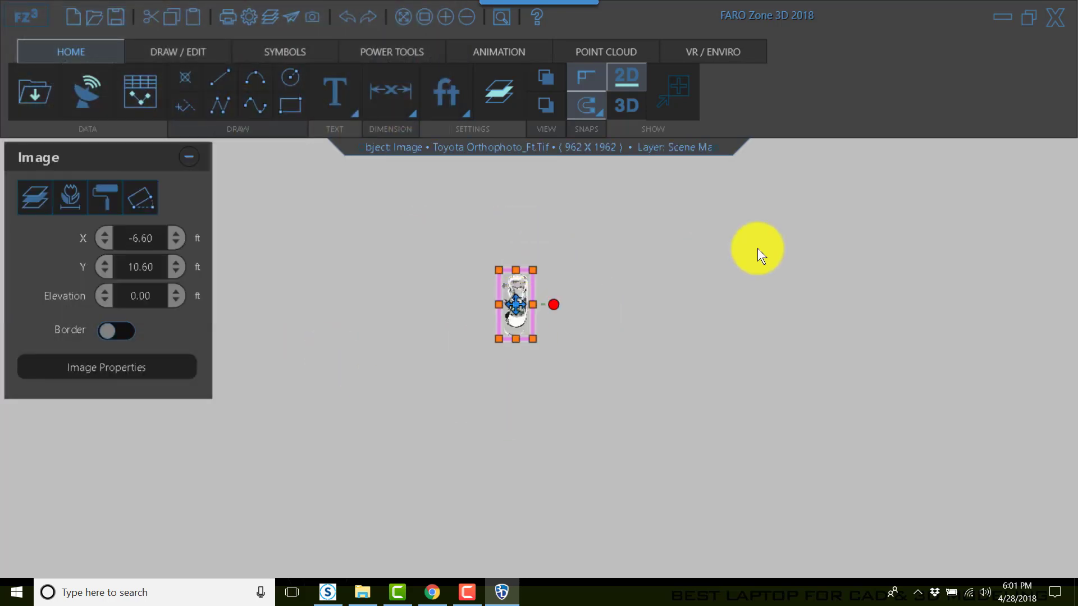
{"action": "left_click", "coordinate": [152, 238]}
{"action": "type", "text": "0"}
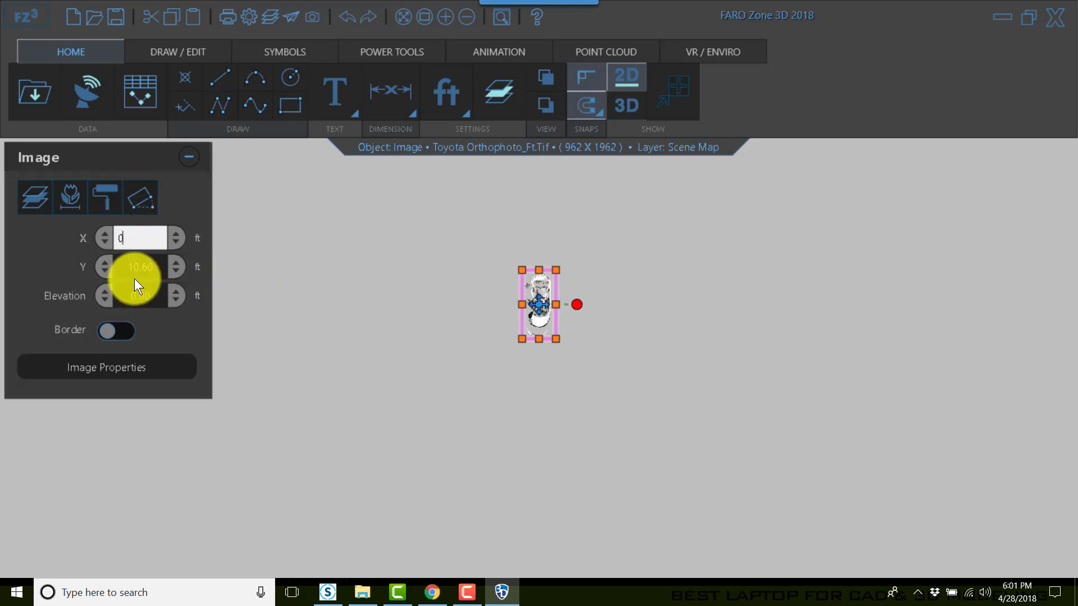
{"action": "left_click", "coordinate": [135, 267]}
{"action": "type", "text": "0"}
{"action": "left_click", "coordinate": [288, 308]}
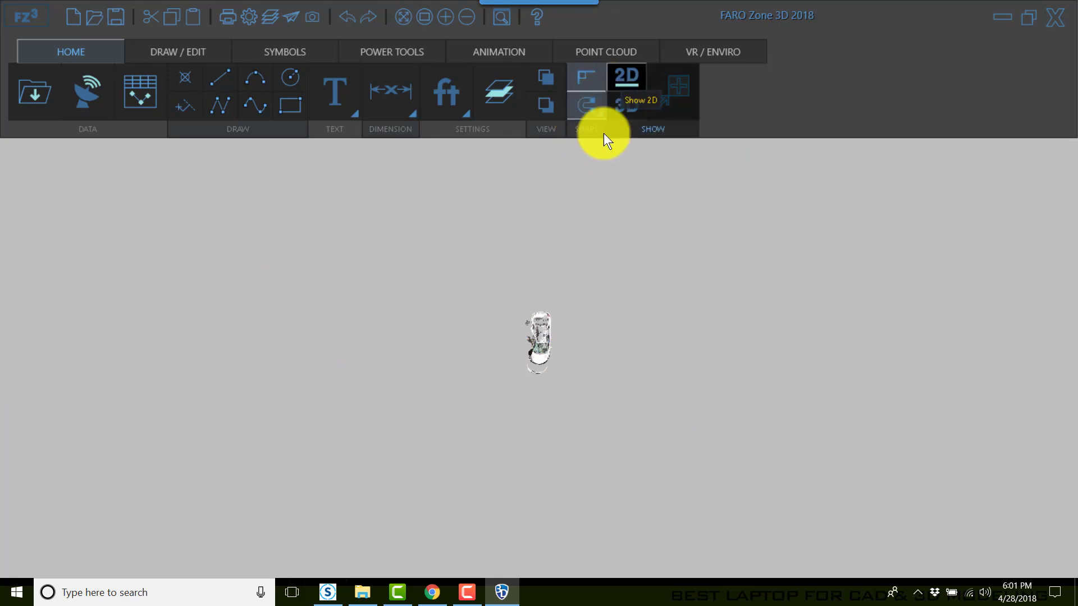
Rotate the car image by its rotation handle roughly 90° until it lies horizontally
{"action": "scroll", "coordinate": [528, 329], "scroll_direction": "up", "scroll_amount": 10}
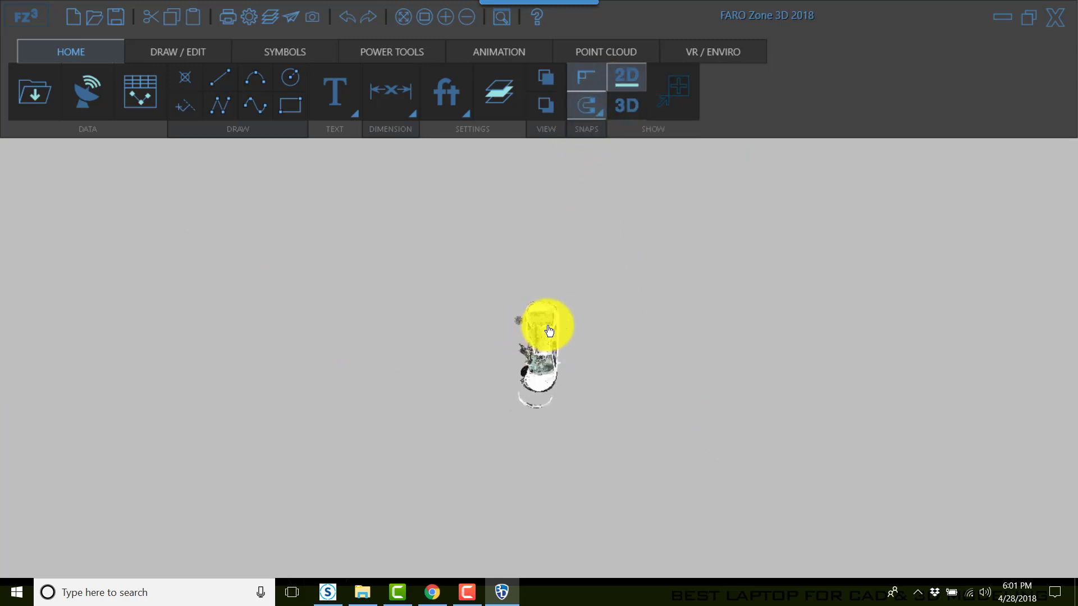
{"action": "left_click", "coordinate": [550, 325]}
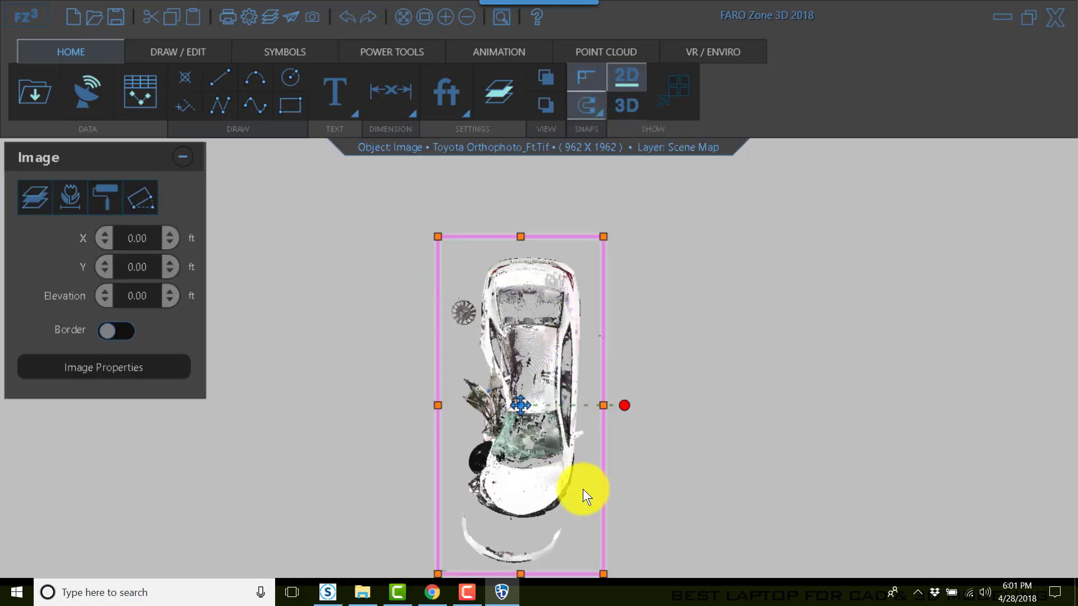
{"action": "left_click_drag", "start_coordinate": [628, 416], "coordinate": [585, 300]}
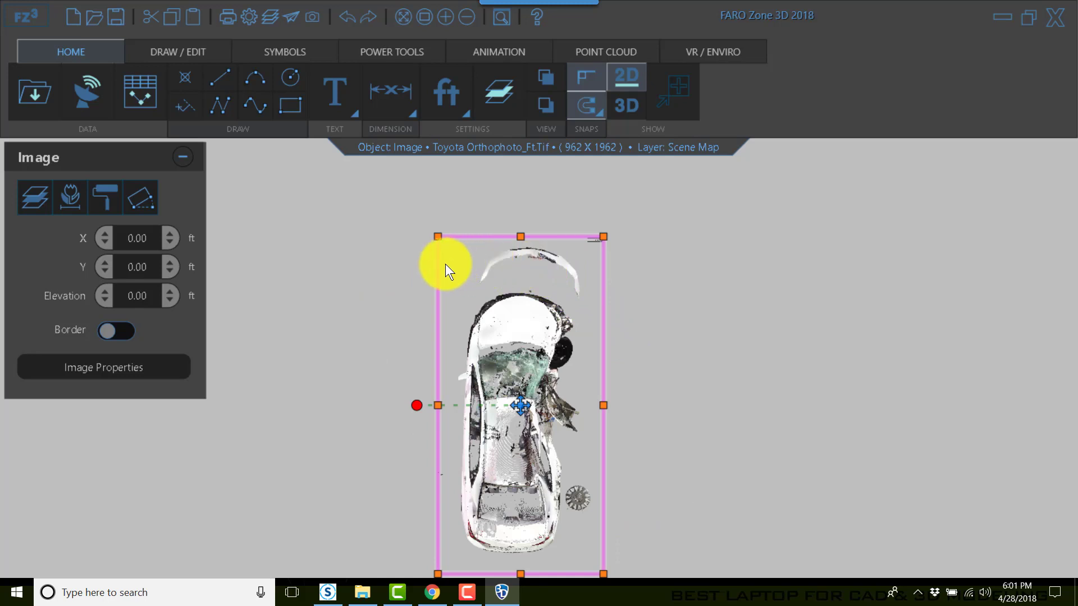
{"action": "left_click_drag", "start_coordinate": [433, 265], "coordinate": [523, 270]}
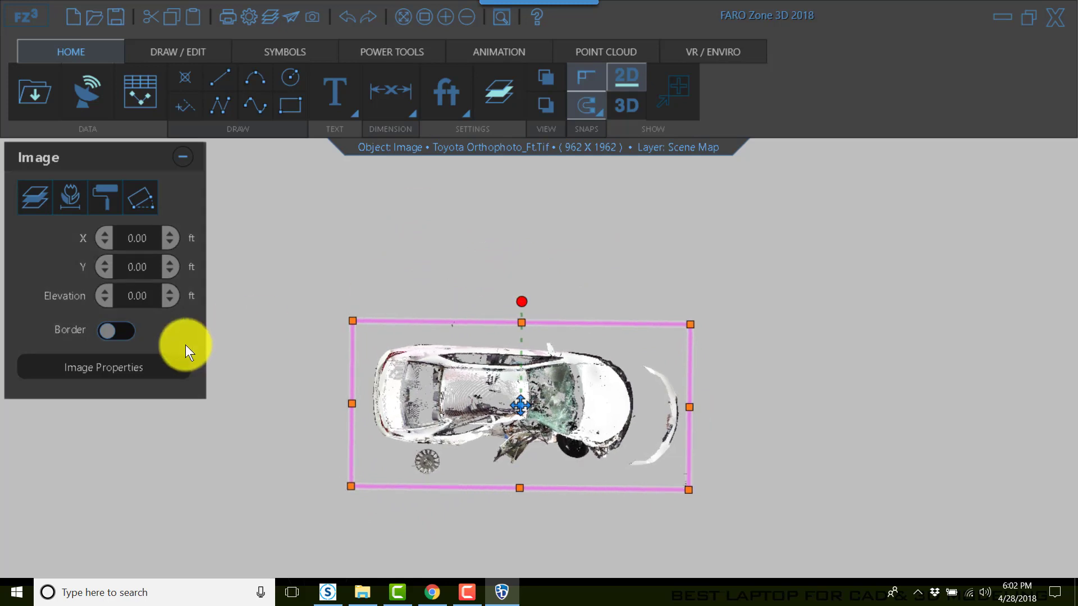
Enter a Yaw of 90 in the orthophoto's Image Properties
{"action": "left_click", "coordinate": [163, 368]}
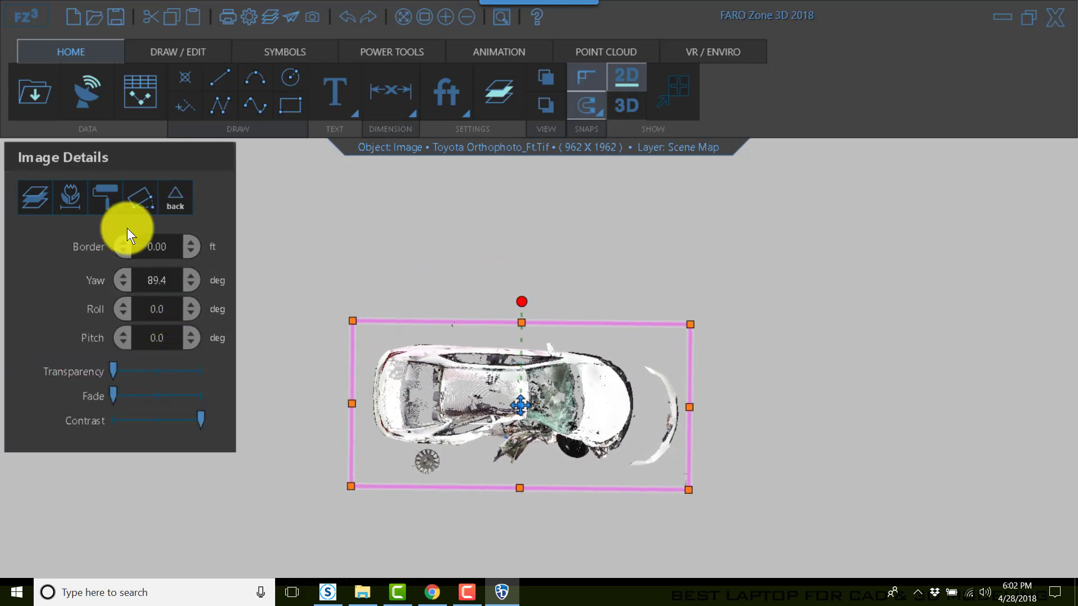
{"action": "type", "text": "90"}
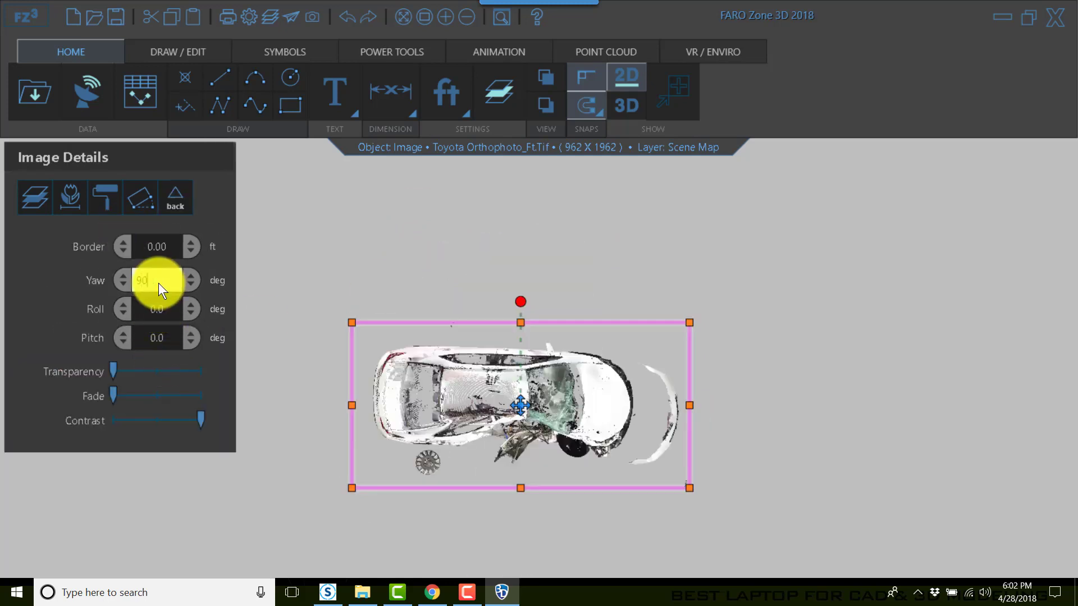
{"action": "key", "text": "Return"}
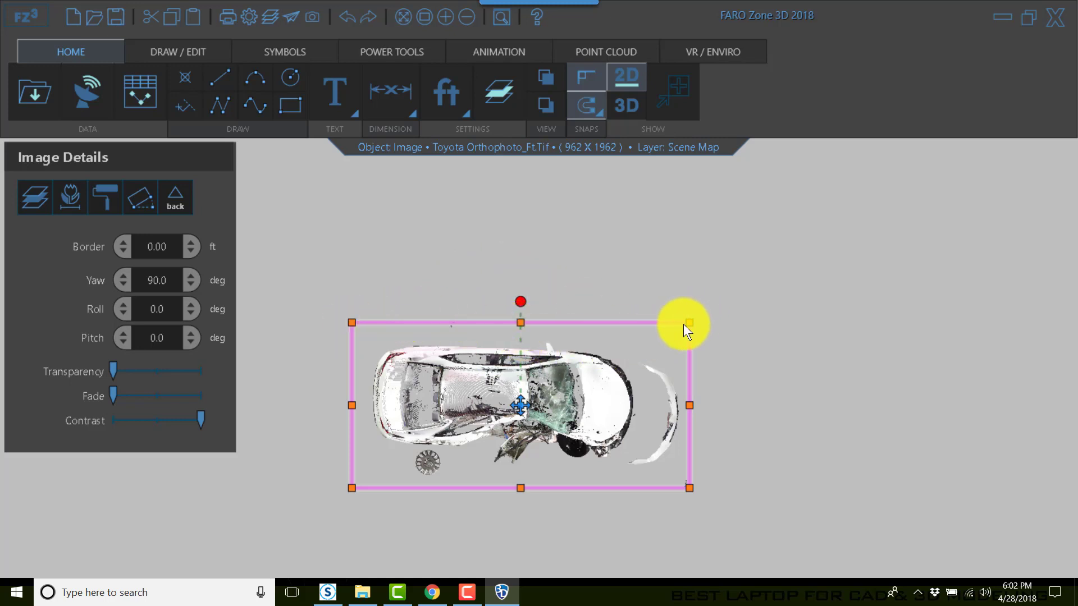
Clear the image selection, then zoom and pan onto the 10in scale bar next to the car
{"action": "left_click", "coordinate": [593, 251]}
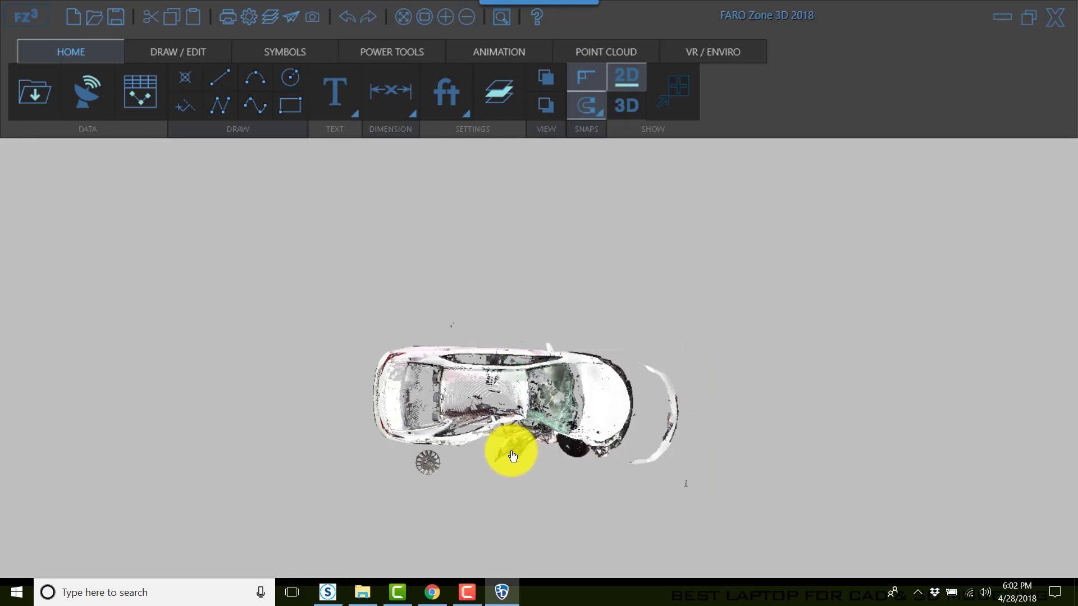
{"action": "scroll", "coordinate": [440, 453], "scroll_direction": "up", "scroll_amount": 2}
{"action": "scroll", "coordinate": [440, 453], "scroll_direction": "up", "scroll_amount": 2}
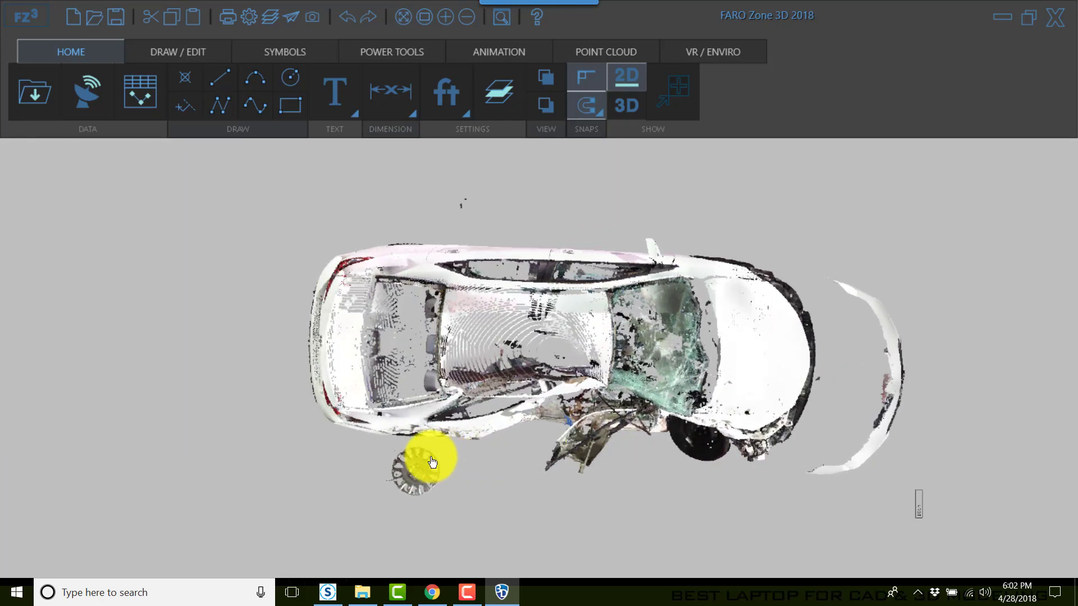
{"action": "scroll", "coordinate": [419, 467], "scroll_direction": "up", "scroll_amount": 1}
{"action": "scroll", "coordinate": [449, 433], "scroll_direction": "down", "scroll_amount": 3}
{"action": "middle_click_drag", "start_coordinate": [570, 356], "coordinate": [466, 309]}
{"action": "scroll", "coordinate": [747, 427], "scroll_direction": "down", "scroll_amount": 1}
{"action": "scroll", "coordinate": [797, 435], "scroll_direction": "up", "scroll_amount": 5}
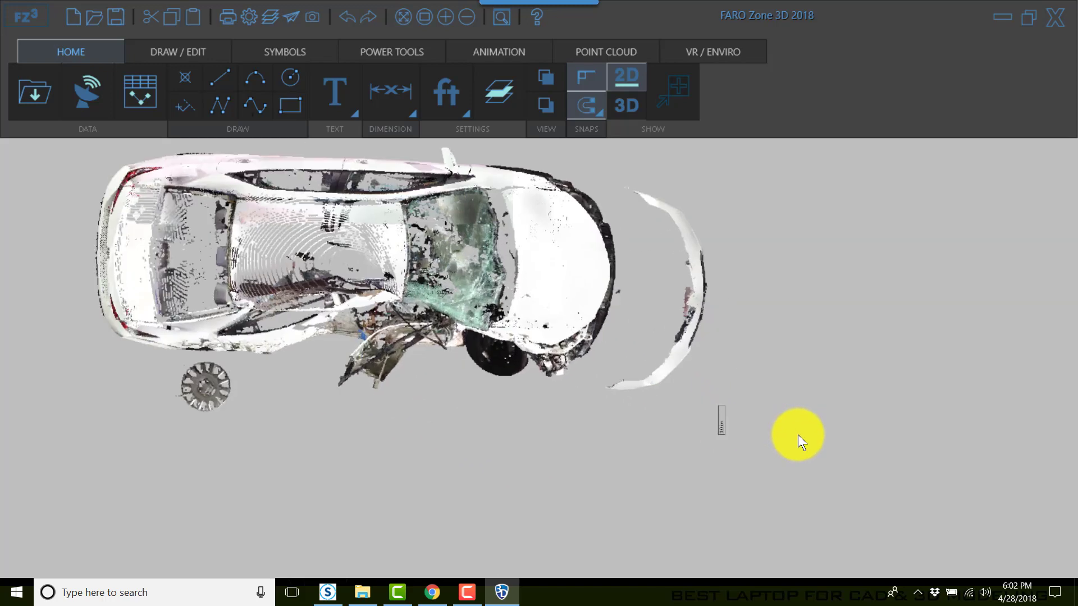
{"action": "scroll", "coordinate": [706, 468], "scroll_direction": "up", "scroll_amount": 4}
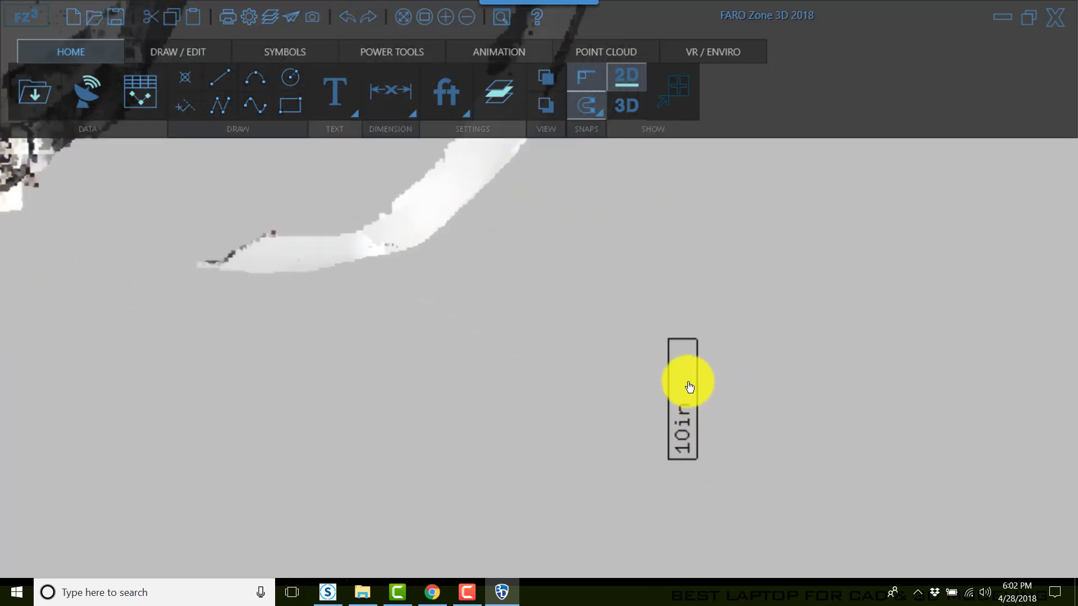
{"action": "scroll", "coordinate": [686, 410], "scroll_direction": "up", "scroll_amount": 1}
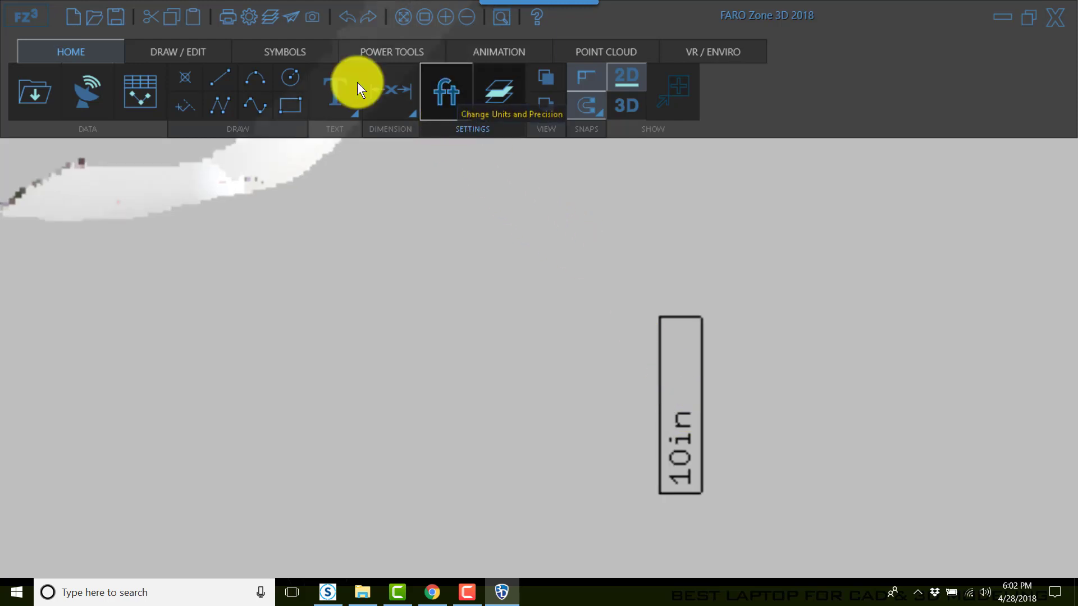
Switch the drawing units to inches and dimension the scale bar at 10.00"
{"action": "left_click", "coordinate": [446, 91]}
{"action": "left_click", "coordinate": [549, 164]}
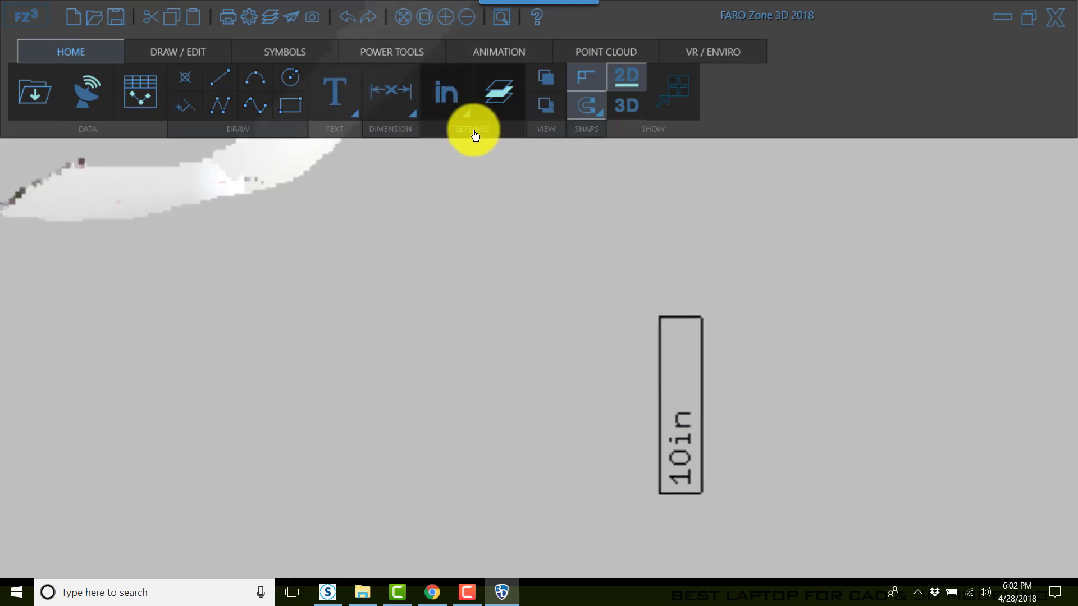
{"action": "left_click", "coordinate": [411, 116]}
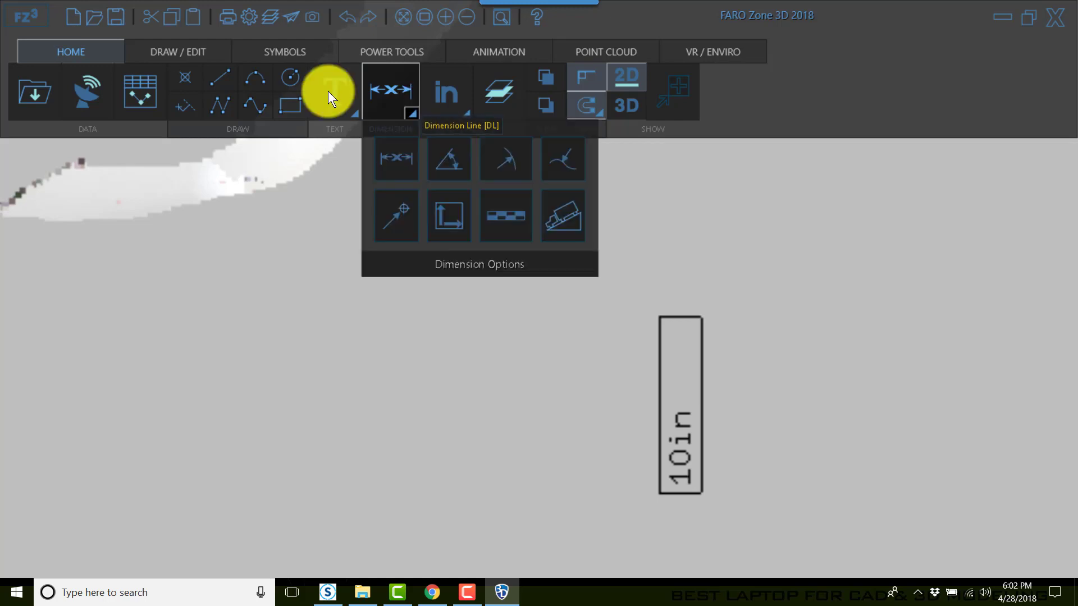
{"action": "left_click", "coordinate": [398, 158]}
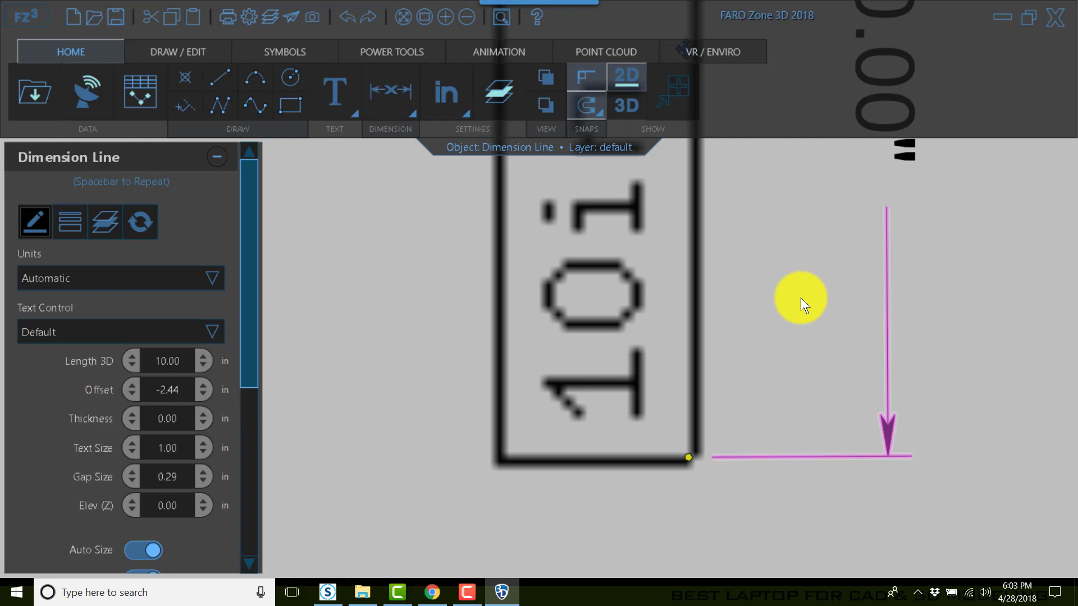
{"action": "scroll", "coordinate": [801, 305], "scroll_direction": "down", "scroll_amount": 3}
{"action": "middle_click_drag", "start_coordinate": [810, 336], "coordinate": [782, 440]}
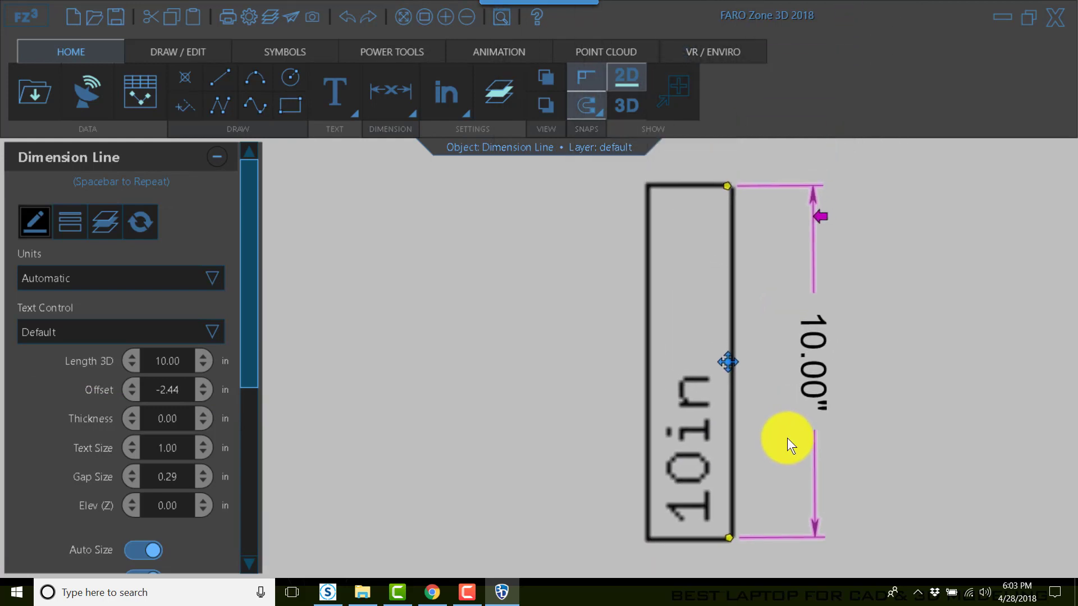
Zoom and pan out until the whole car scan is centred in view
{"action": "scroll", "coordinate": [505, 325], "scroll_direction": "down", "scroll_amount": 3}
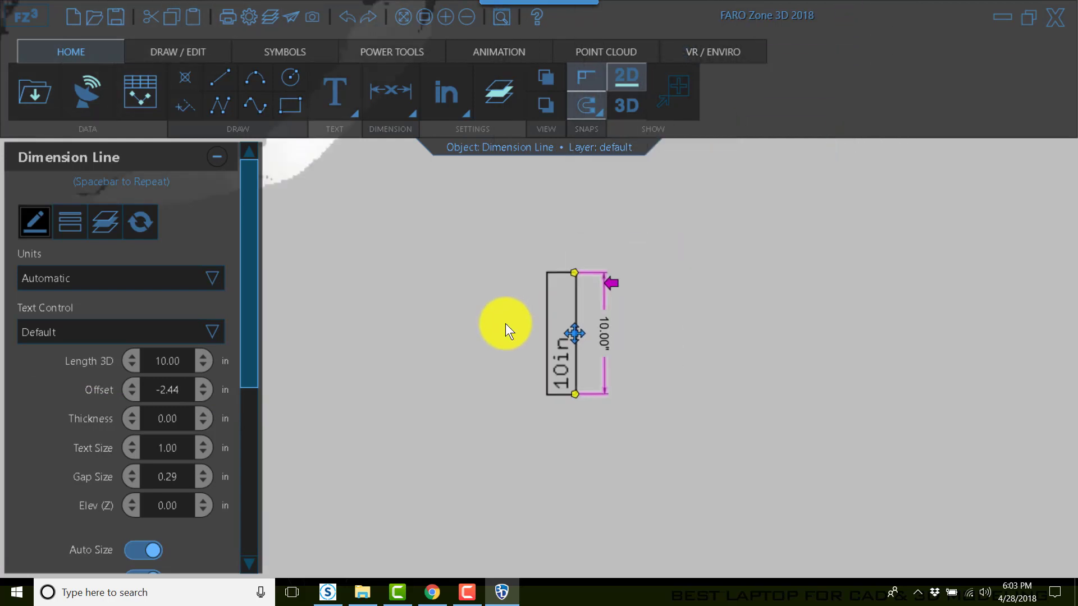
{"action": "mouse_move", "coordinate": [633, 325]}
{"action": "middle_mouse_down"}
{"action": "mouse_move", "coordinate": [765, 385]}
{"action": "mouse_move", "coordinate": [811, 373]}
{"action": "middle_mouse_up"}
{"action": "scroll", "coordinate": [786, 362], "scroll_direction": "down", "scroll_amount": 2}
{"action": "scroll", "coordinate": [620, 300], "scroll_direction": "down", "scroll_amount": 2}
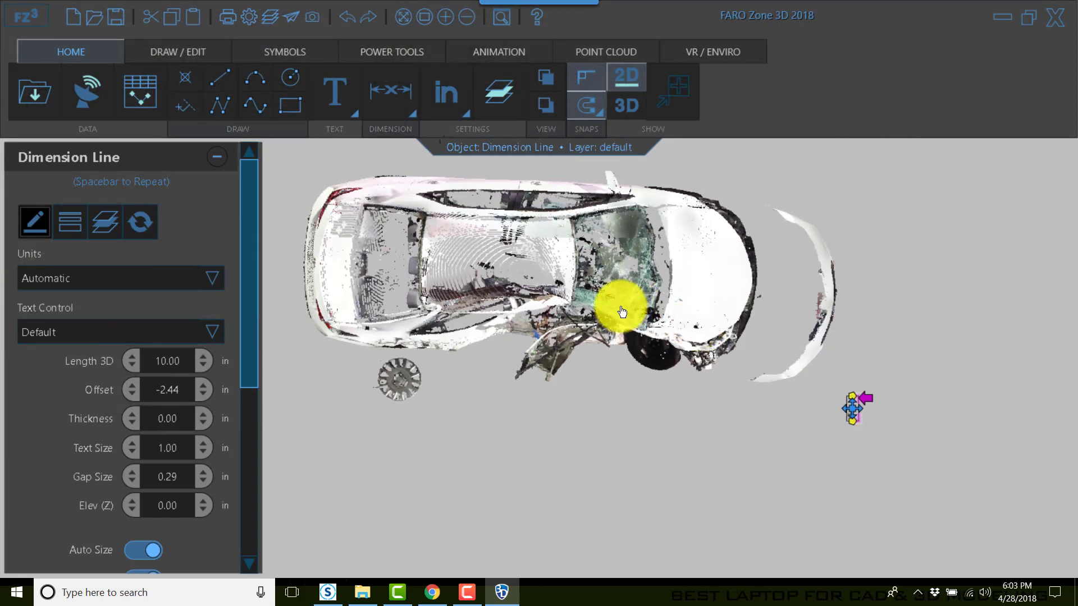
{"action": "middle_click_drag", "start_coordinate": [620, 300], "coordinate": [752, 330]}
{"action": "scroll", "coordinate": [801, 342], "scroll_direction": "up", "scroll_amount": 3}
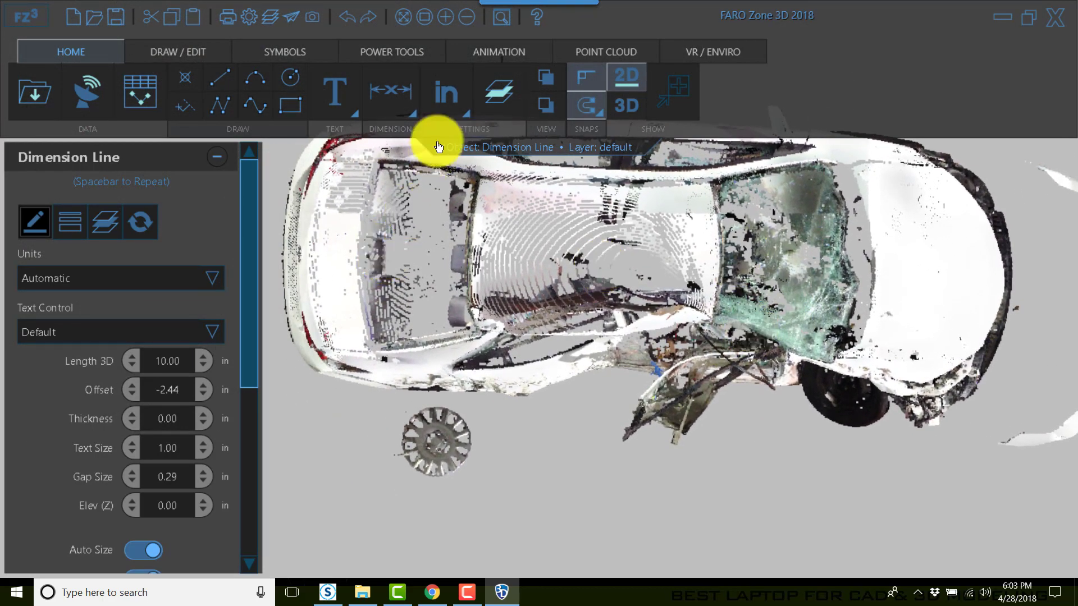
Draw a Crush Calculator baseline across the damaged side, creating stations C1–C6
{"action": "left_click", "coordinate": [424, 49]}
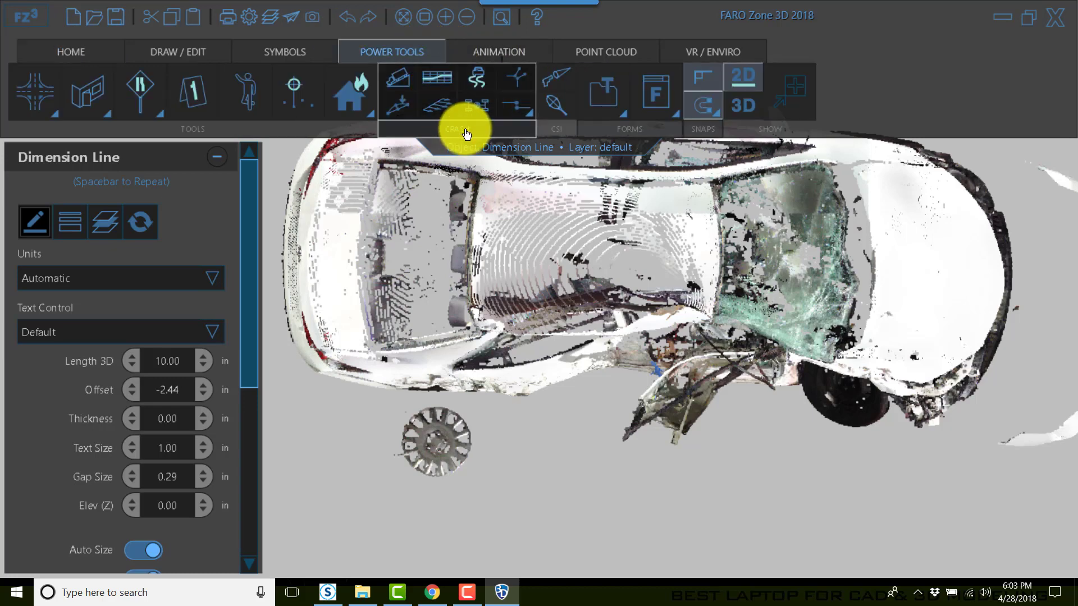
{"action": "left_click", "coordinate": [442, 106]}
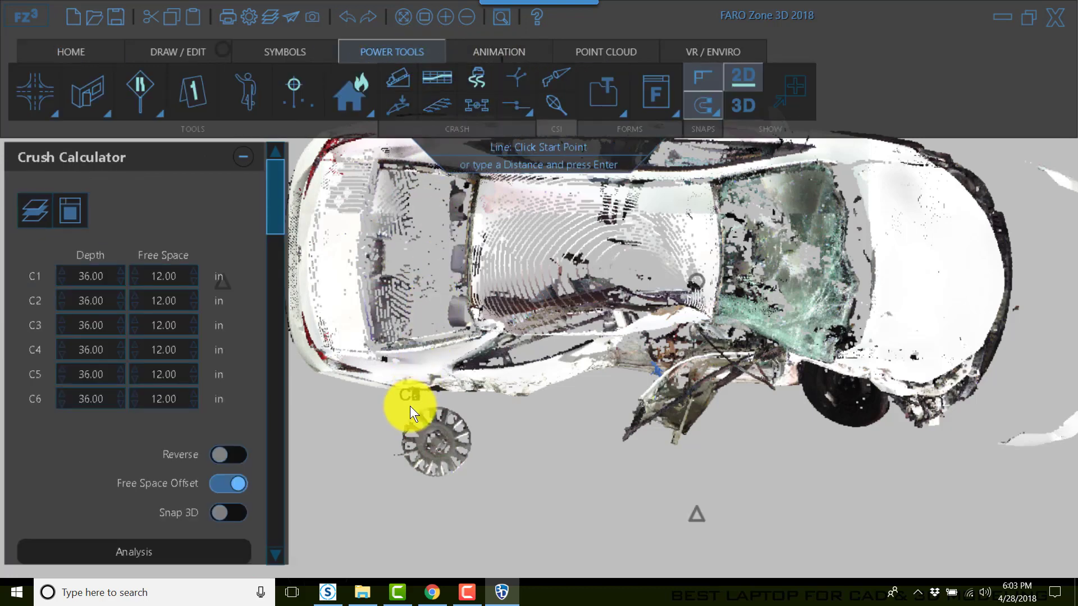
{"action": "left_click", "coordinate": [402, 387]}
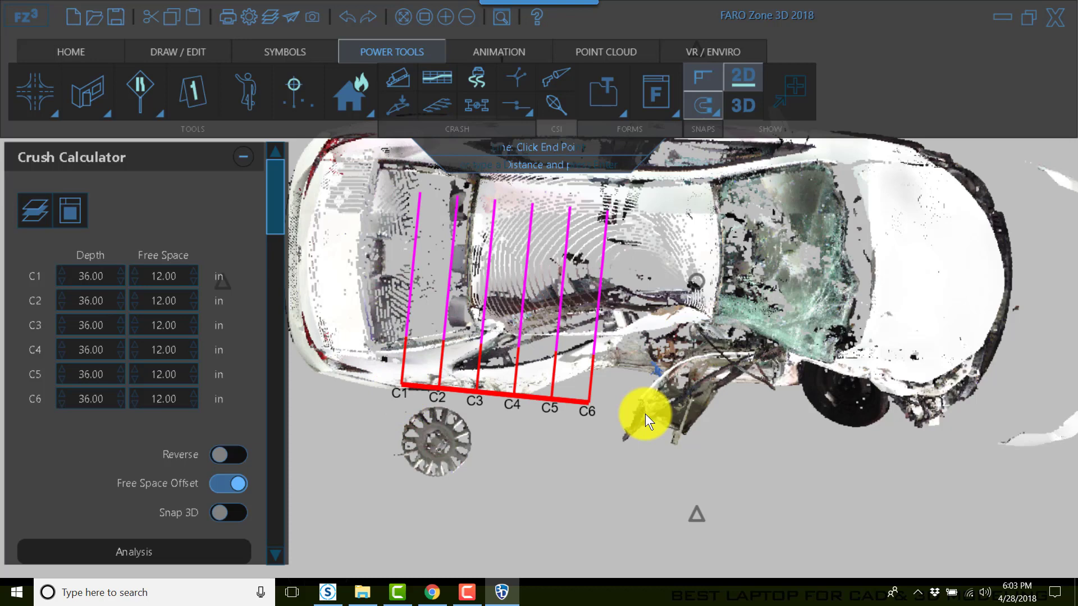
{"action": "left_click", "coordinate": [897, 397]}
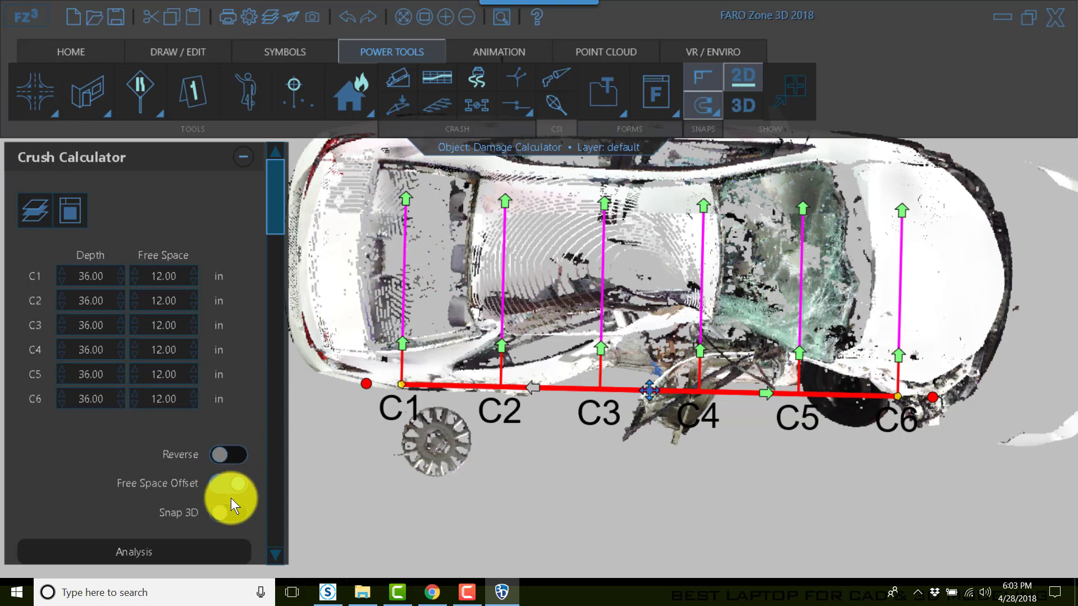
Turn off Free Space Offset and set C2–C5 depths to 3.39, 13.38, 18.19, 9.66 in
{"action": "left_click", "coordinate": [227, 491]}
{"action": "left_click_drag", "start_coordinate": [409, 272], "coordinate": [408, 247]}
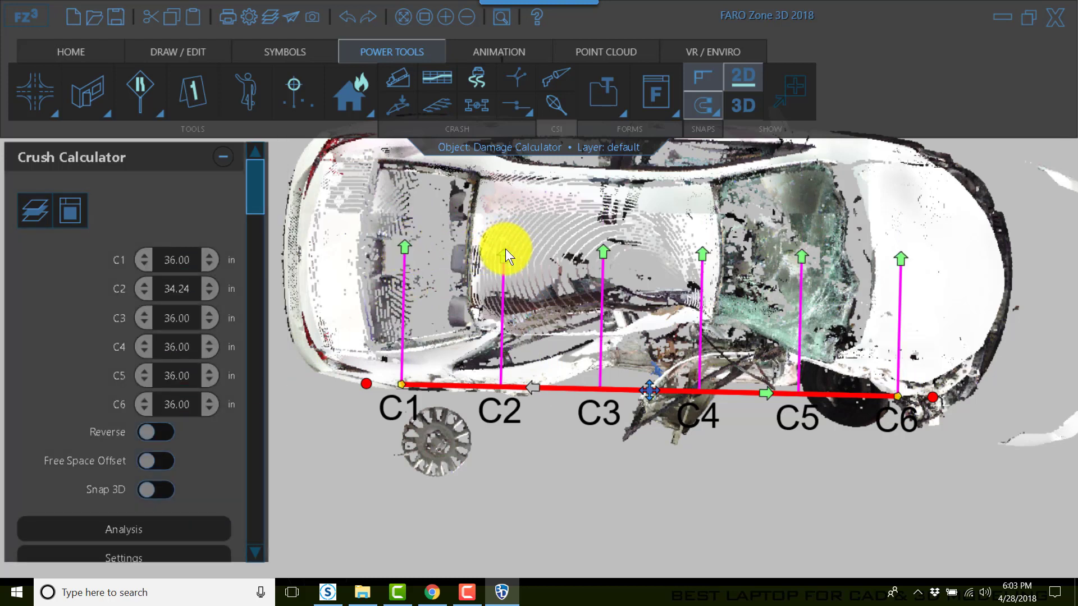
{"action": "left_click_drag", "start_coordinate": [504, 366], "coordinate": [502, 375]}
{"action": "left_click_drag", "start_coordinate": [600, 330], "coordinate": [599, 336]}
{"action": "left_click_drag", "start_coordinate": [702, 252], "coordinate": [706, 311]}
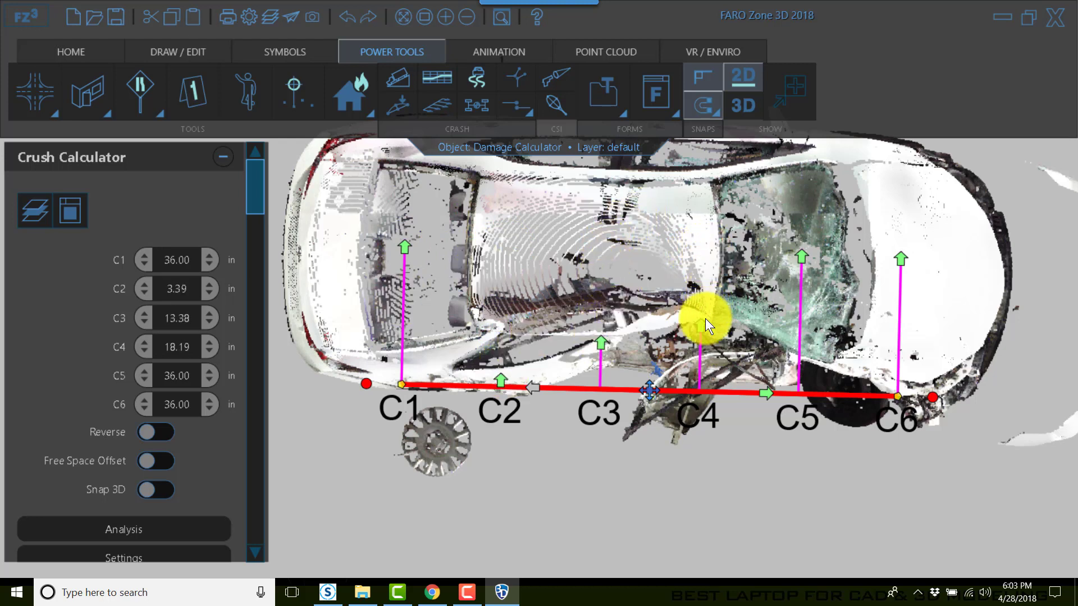
{"action": "left_click_drag", "start_coordinate": [806, 251], "coordinate": [803, 278]}
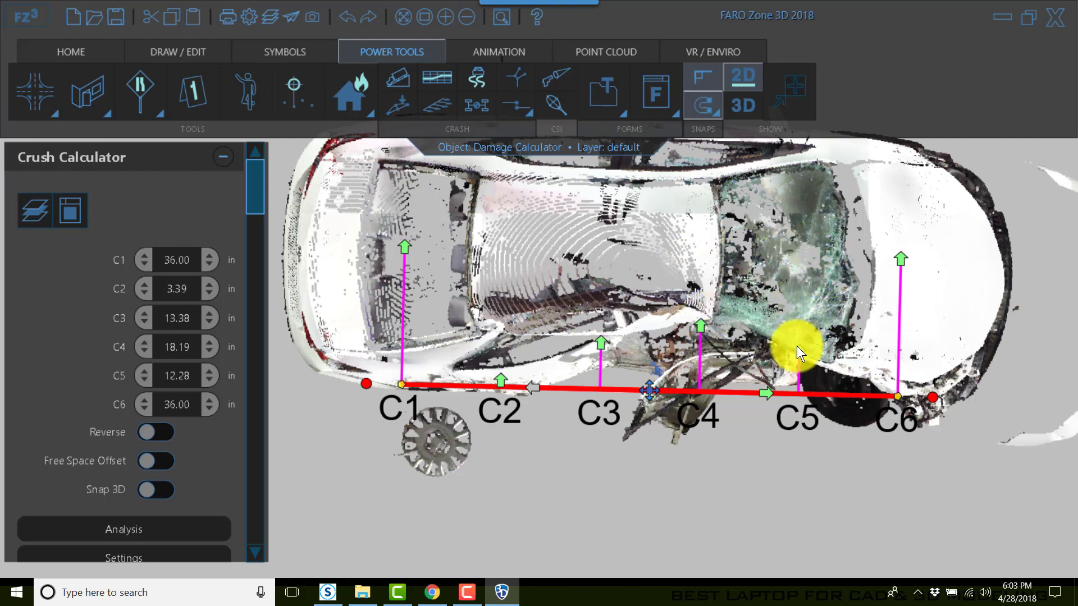
{"action": "left_click_drag", "start_coordinate": [796, 346], "coordinate": [795, 354]}
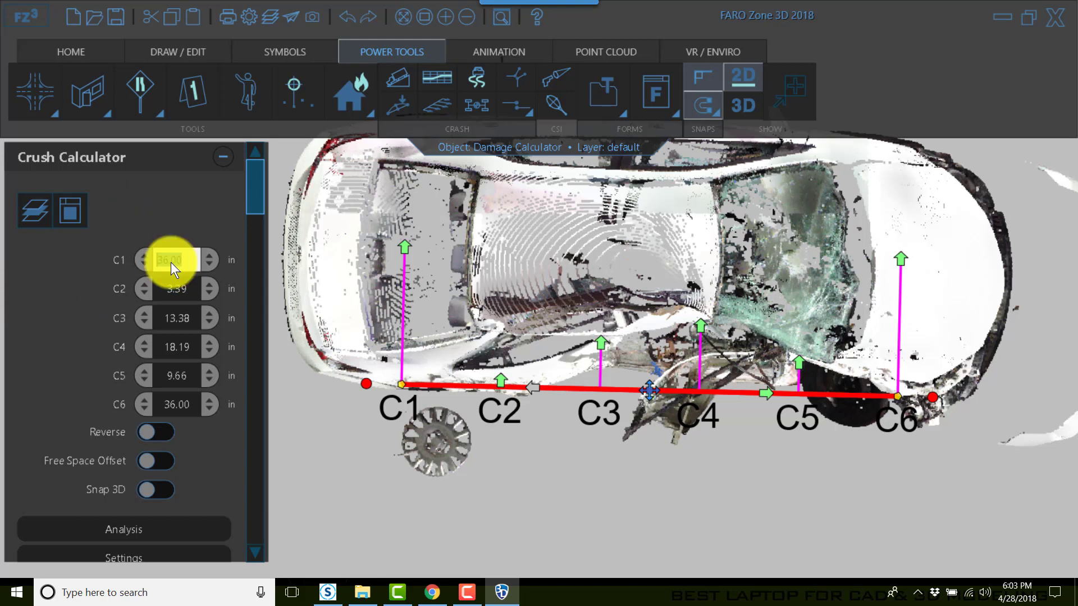
Set the C1 and C6 crush depths to 0.00 in
{"action": "type", "text": "0"}
{"action": "left_click", "coordinate": [180, 400]}
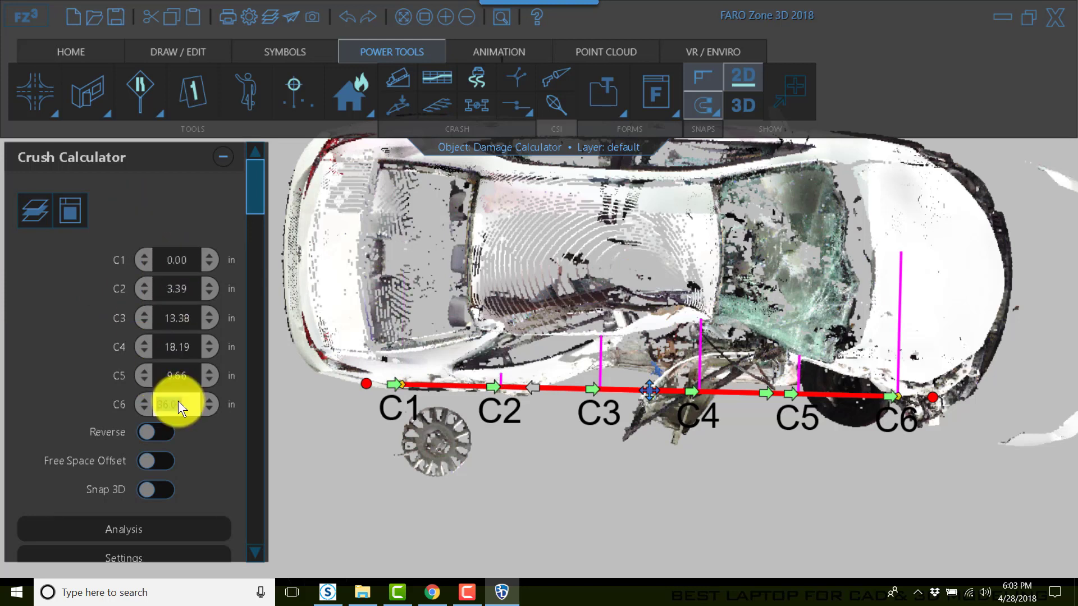
{"action": "type", "text": "0"}
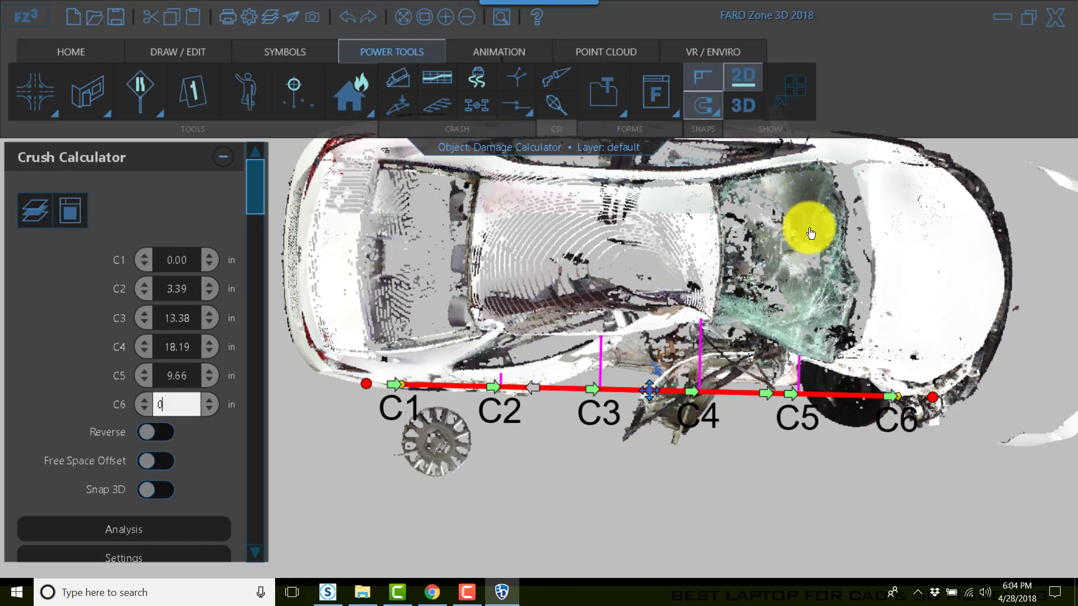
{"action": "middle_click_drag", "start_coordinate": [734, 228], "coordinate": [722, 281]}
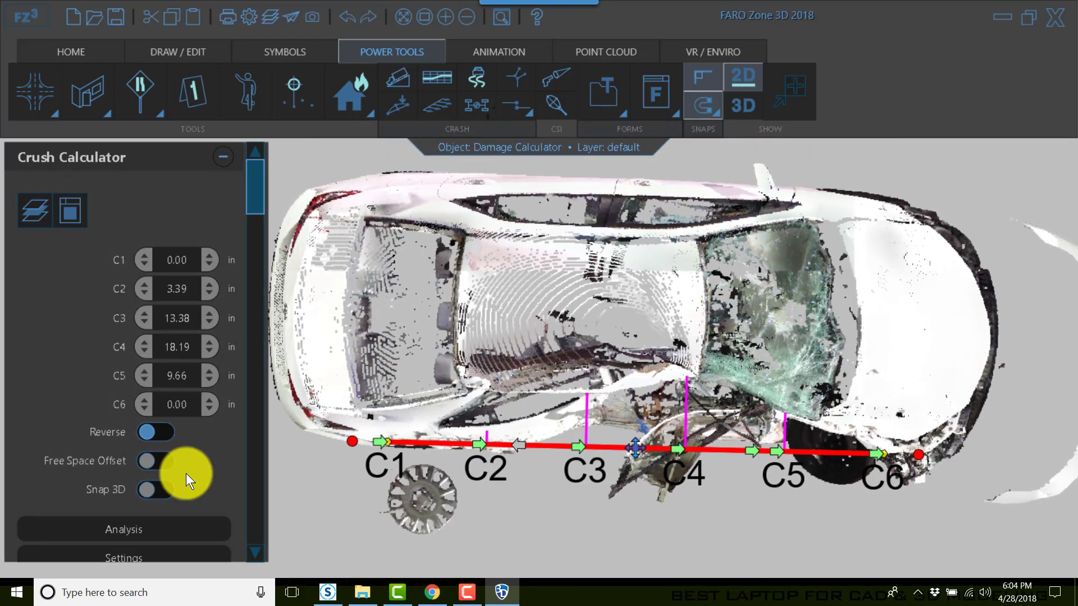